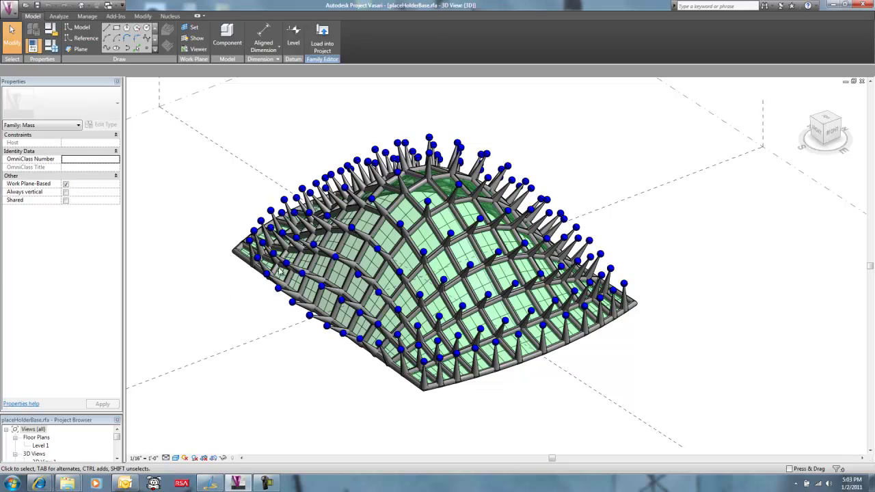
- Delete the divided surface with its cone2 panels and the underlying form, keeping the three reference lines
click(216, 284)
shift+middle_drag(214, 274, 422, 173)
click(546, 131)
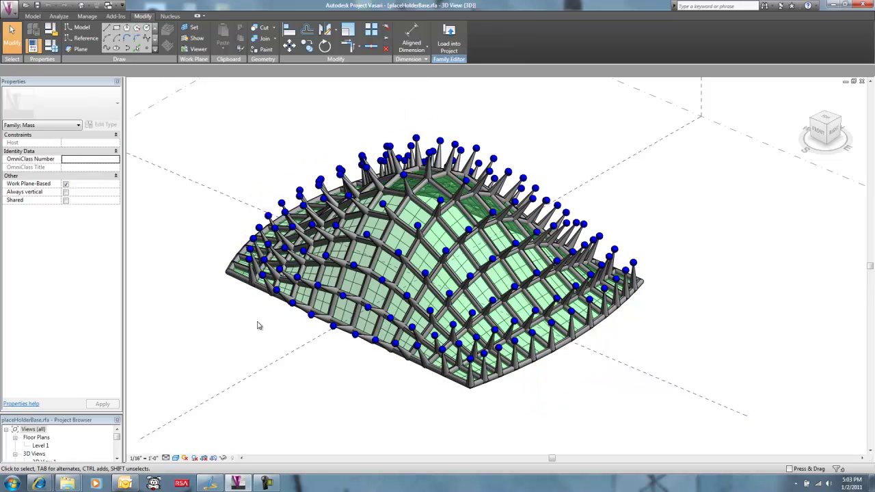
shift+middle_drag(269, 326, 378, 204)
middle_drag(332, 149, 299, 257)
scroll(315, 191, up, 2)
scroll(317, 193, down, 1)
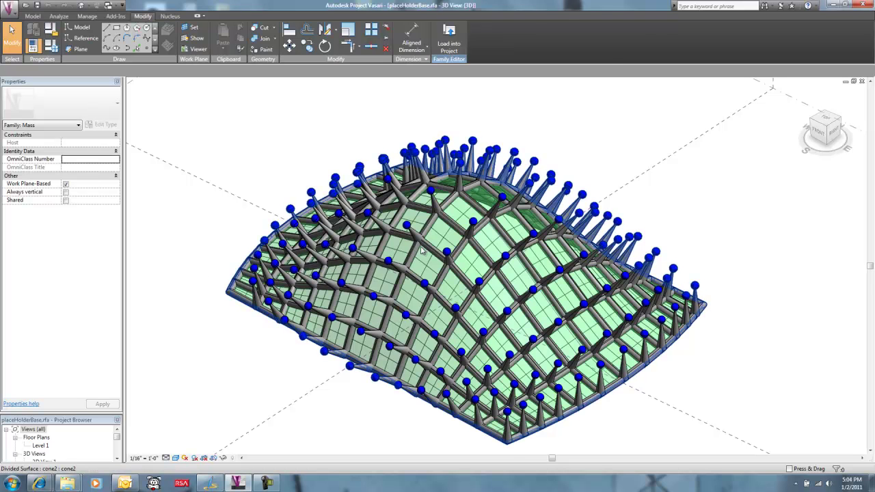
click(421, 250)
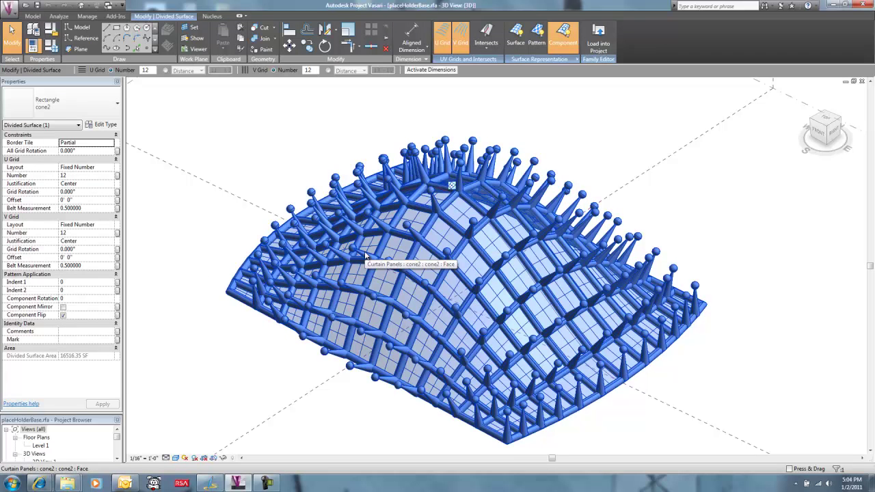
key(Delete)
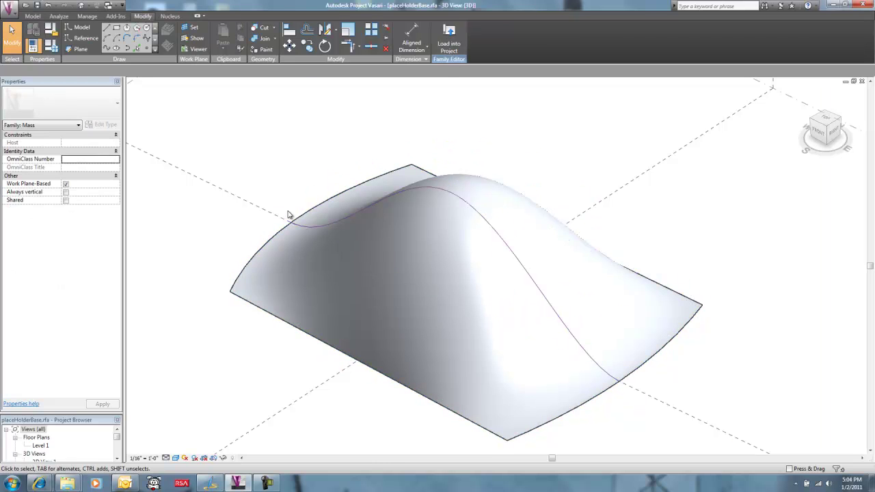
click(408, 279)
key(Delete)
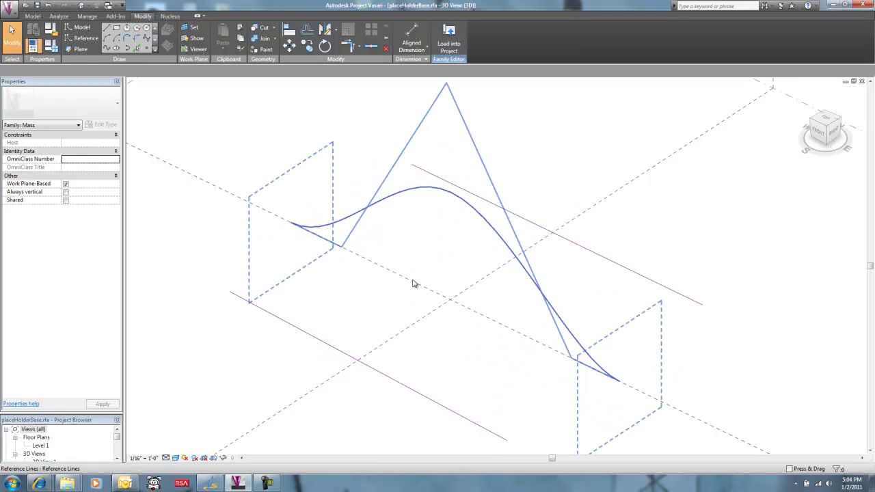
- Create a form from the two straight reference lines and the curved spline between them
shift+middle_drag(321, 282, 330, 230)
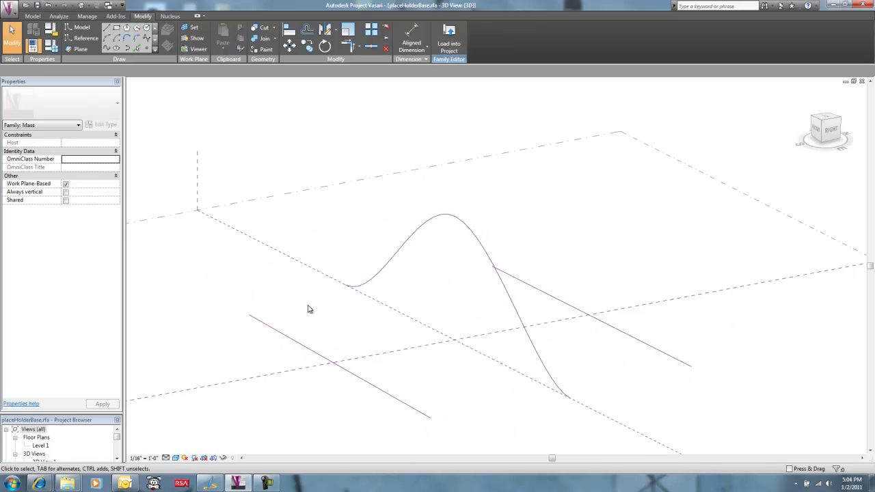
shift+middle_drag(307, 307, 322, 331)
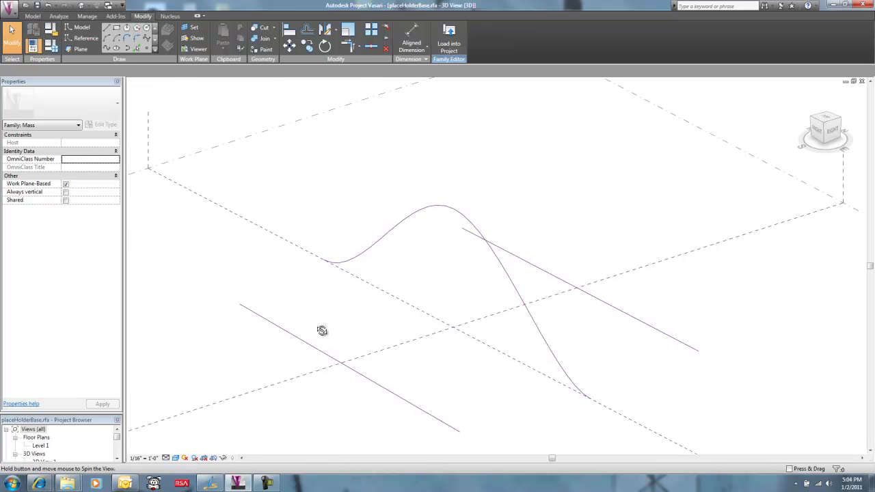
click(260, 317)
ctrl+click(391, 232)
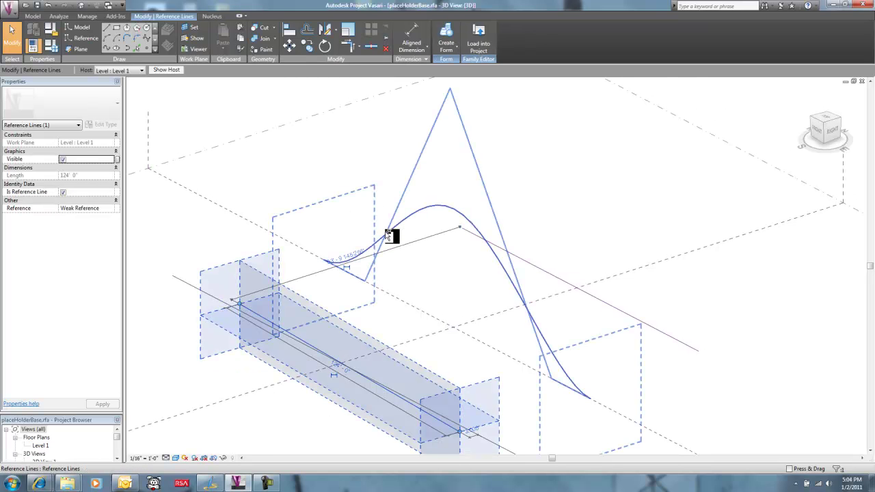
ctrl+click(531, 263)
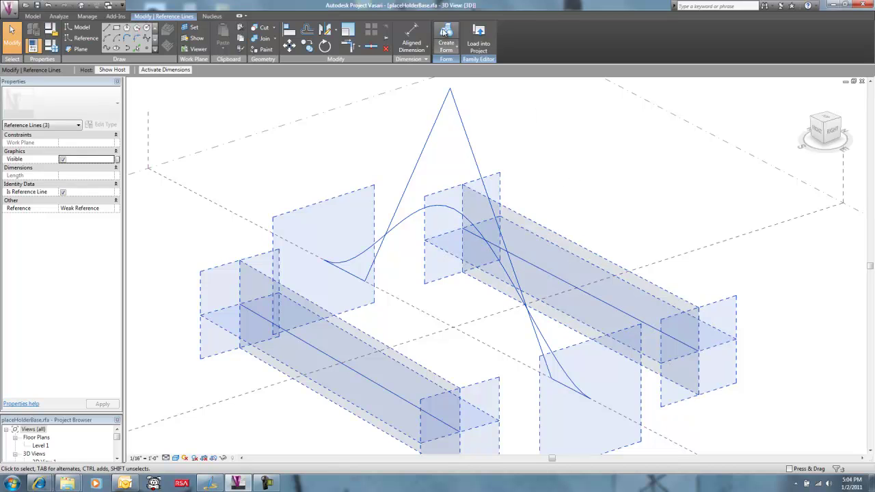
click(445, 36)
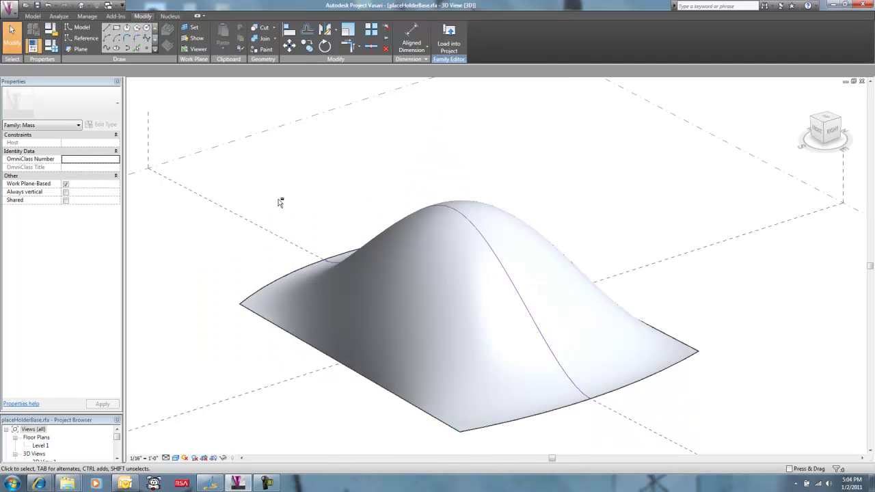
mouse_move(279, 202)
shift+middle_down()
mouse_move(451, 199)
mouse_move(336, 254)
mouse_move(287, 244)
mouse_move(292, 206)
shift+middle_up()
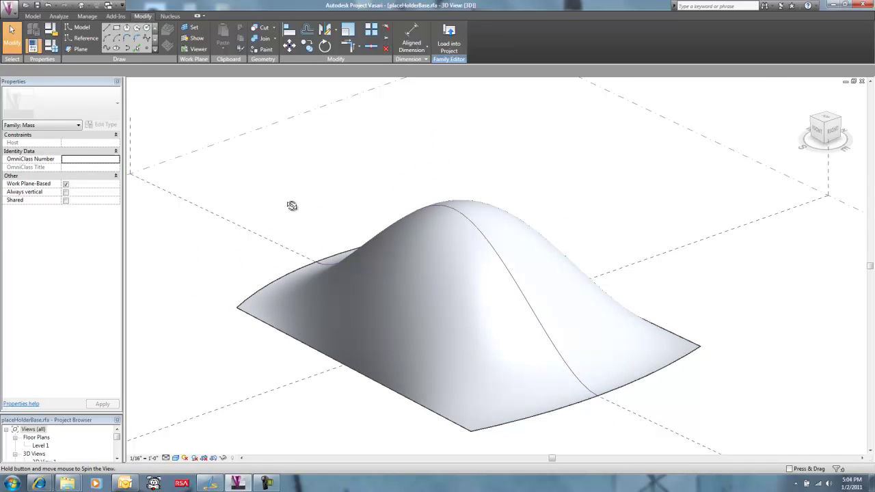
- Delete the form and convert its three reference lines into model lines
click(363, 305)
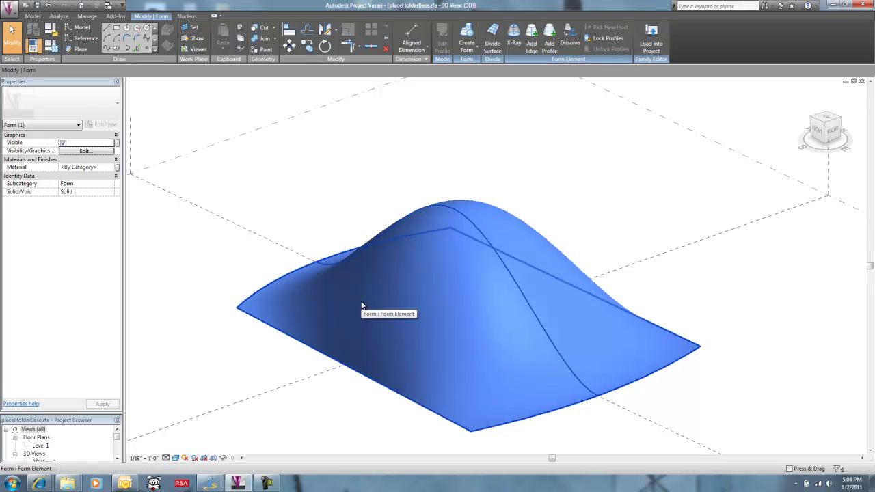
key(Delete)
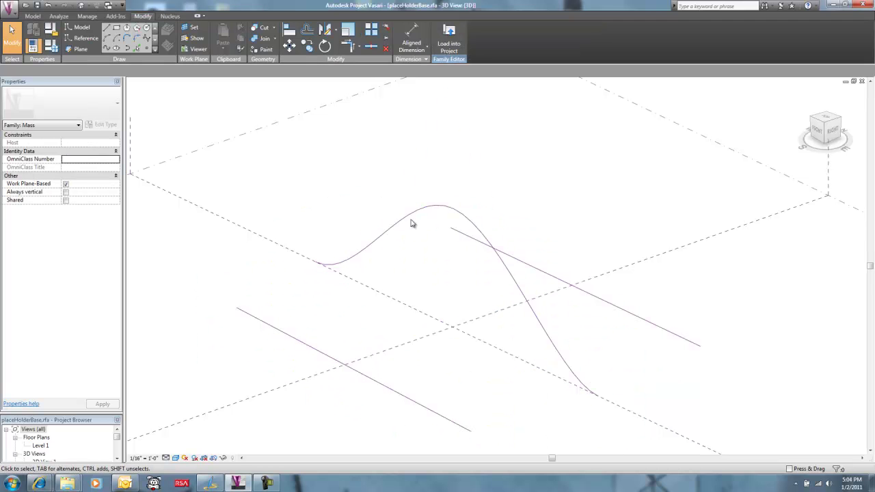
click(321, 352)
ctrl+click(491, 227)
ctrl+click(530, 266)
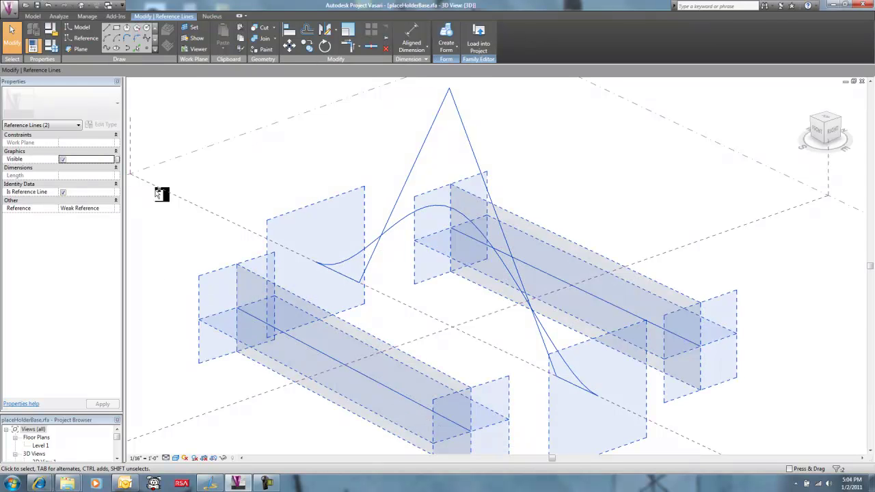
click(63, 193)
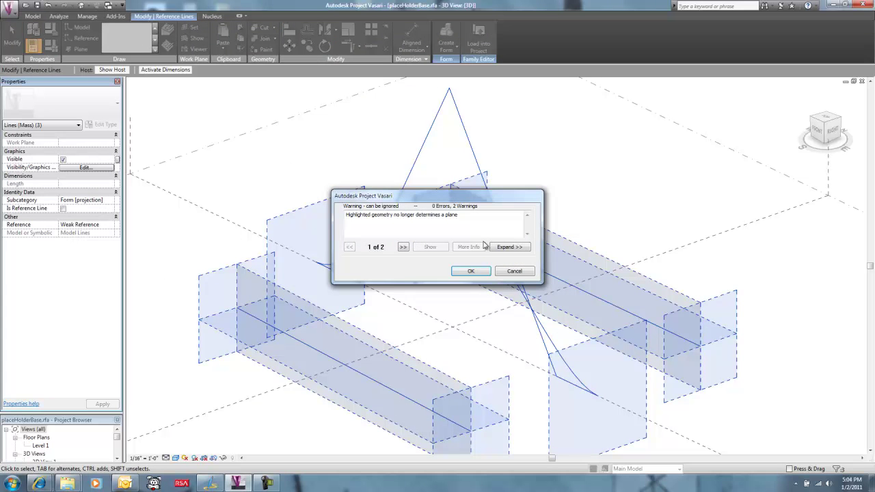
click(471, 271)
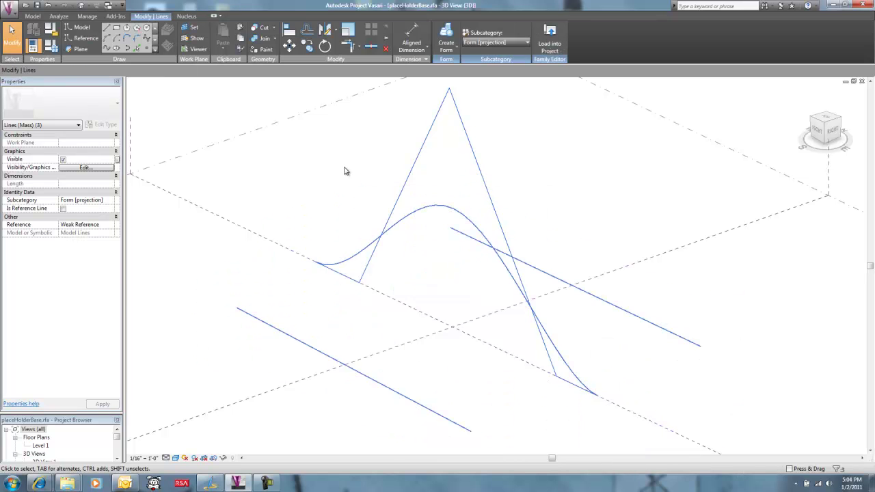
- Create a form from the two straight model lines and the spline
click(345, 171)
click(283, 335)
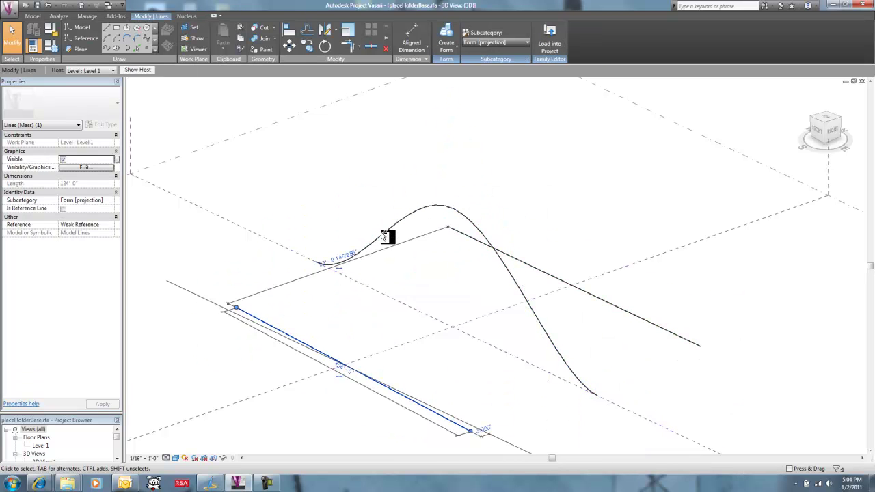
ctrl+click(378, 233)
ctrl+click(560, 244)
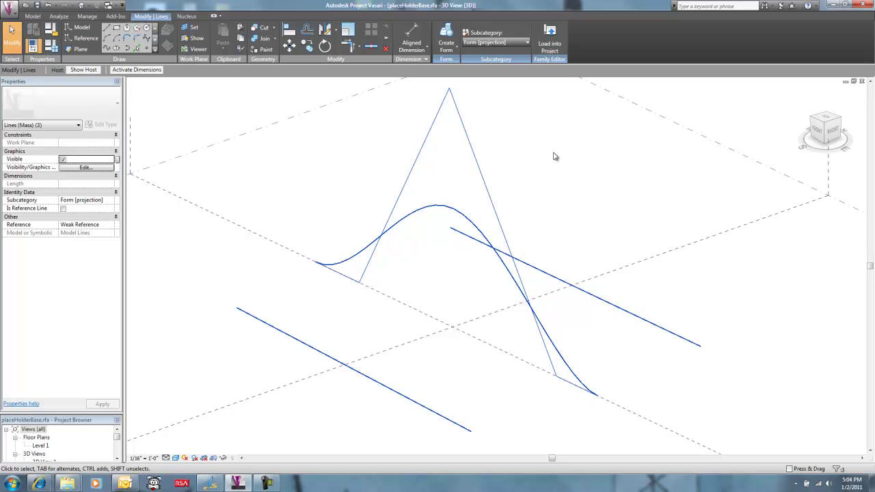
click(449, 34)
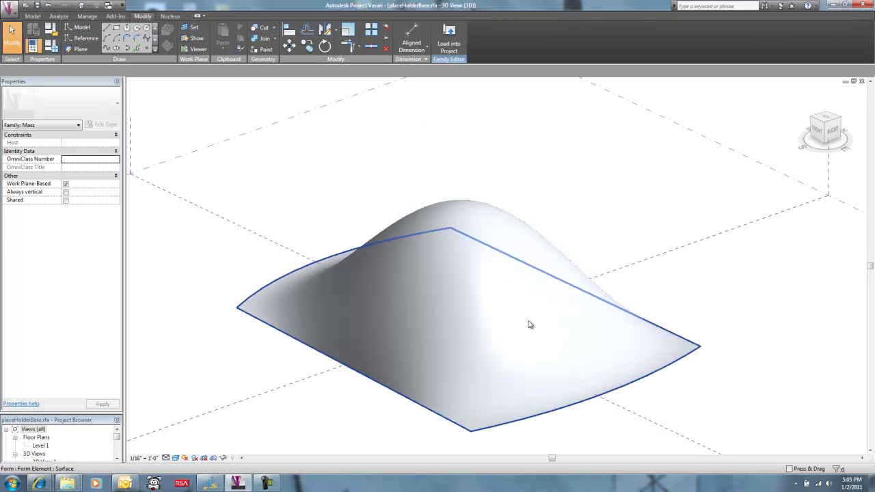
- Delete the form made from model lines, and undo back to the three separate reference lines
click(354, 314)
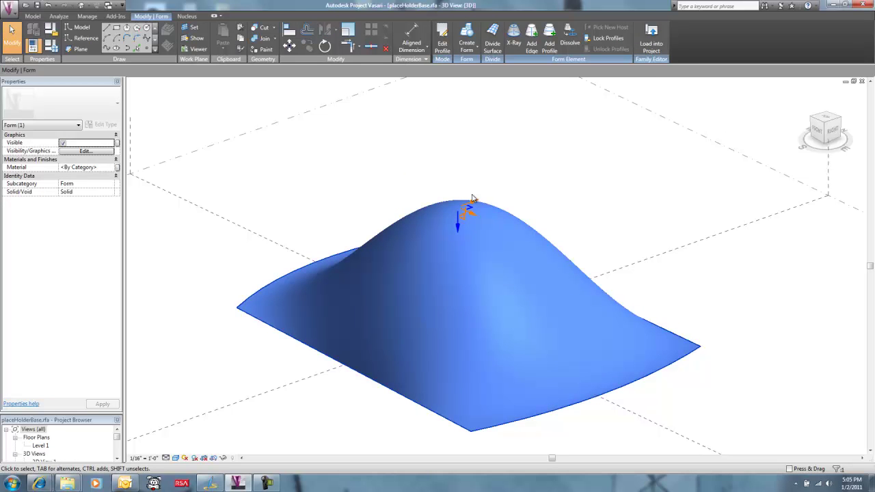
key(Delete)
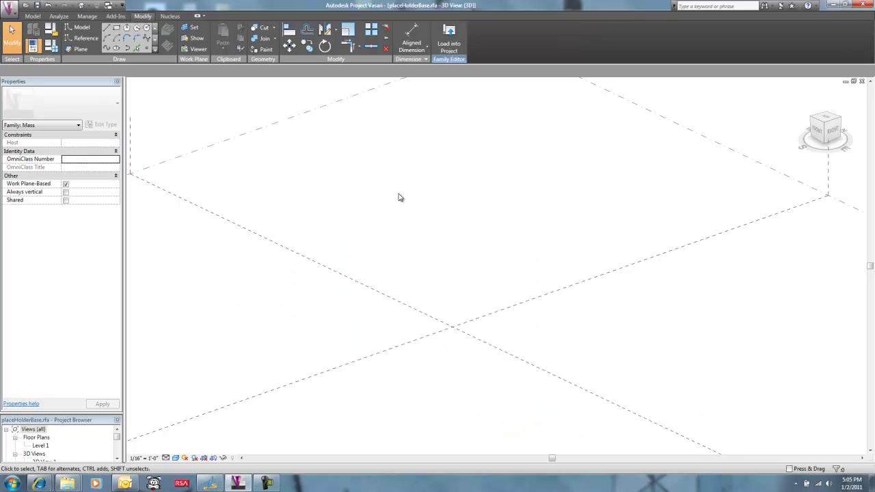
key(ctrl+z)
key(ctrl+z)
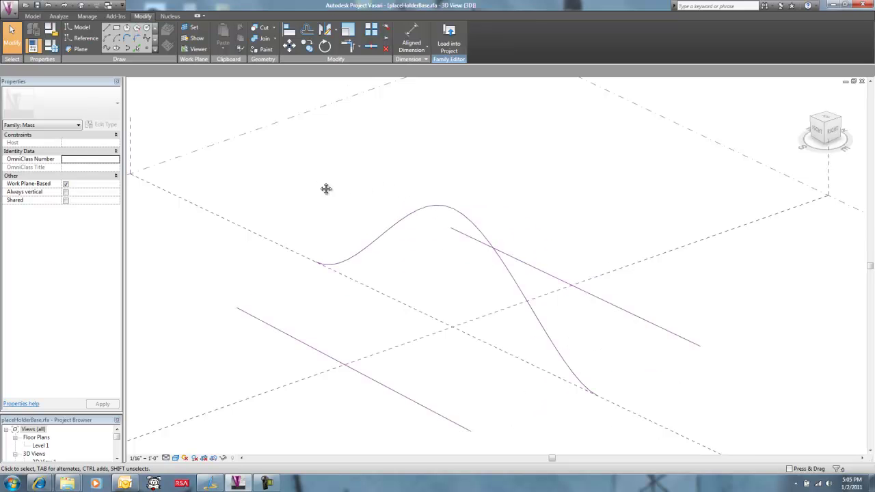
- Recreate the curved surface form from the two straight reference lines and the central reference spline
shift+middle_drag(326, 188, 327, 236)
shift+middle_drag(365, 267, 361, 240)
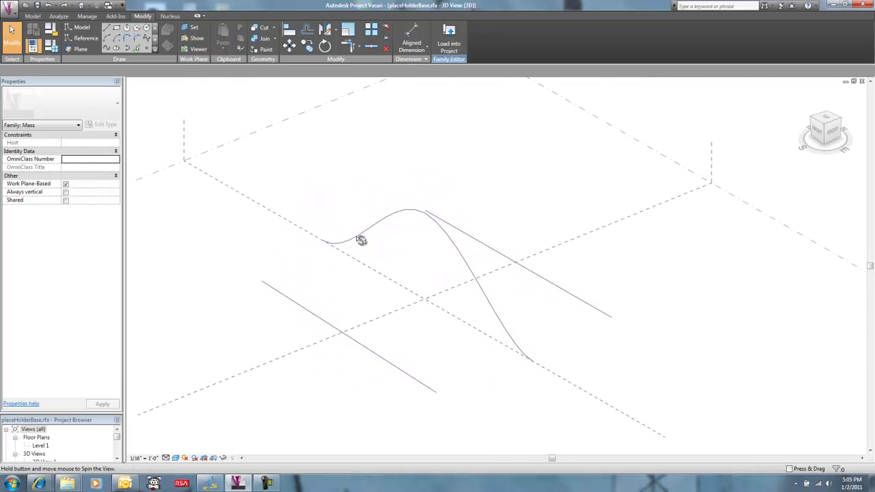
click(307, 311)
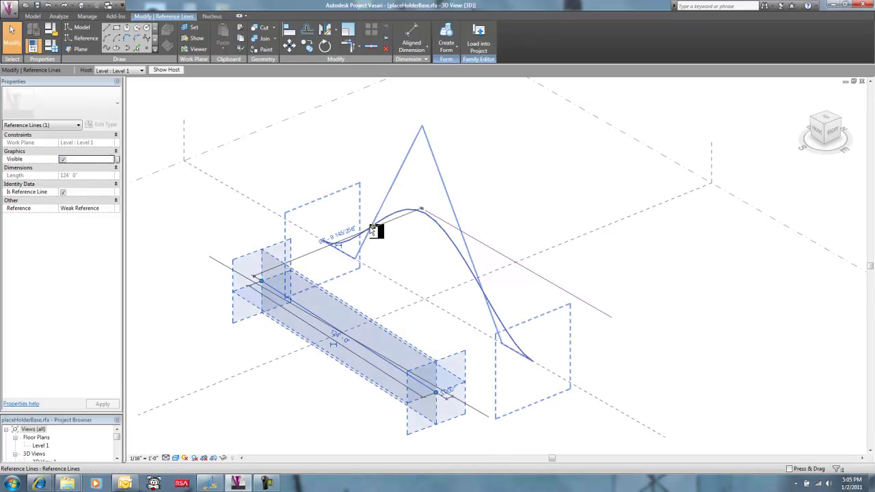
ctrl+click(380, 229)
ctrl+click(472, 238)
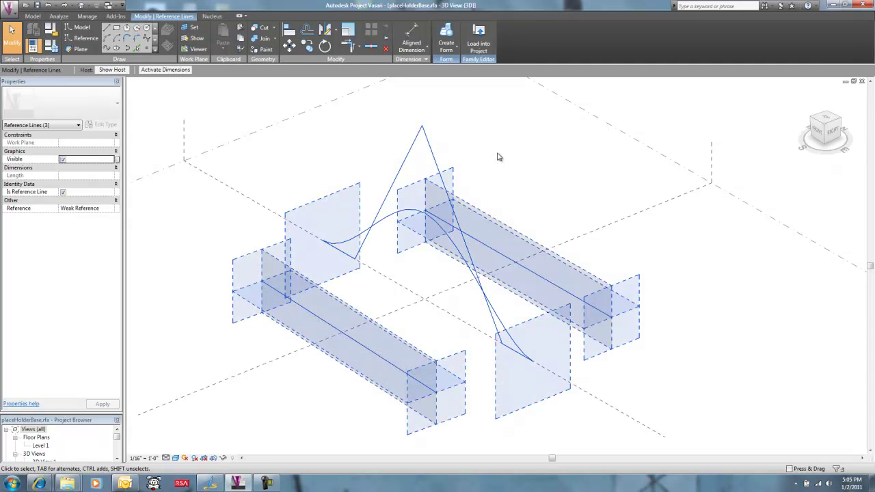
click(445, 34)
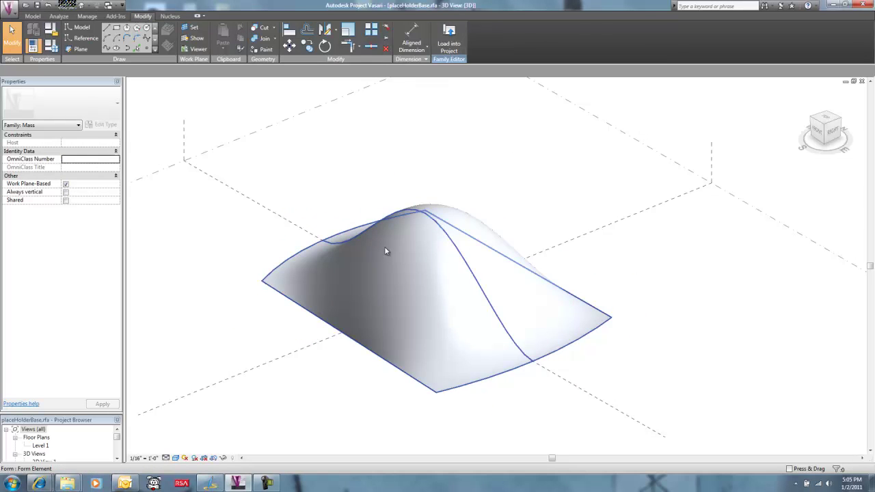
- Divide the curved form's surface into a UV grid
shift+middle_drag(442, 188, 481, 220)
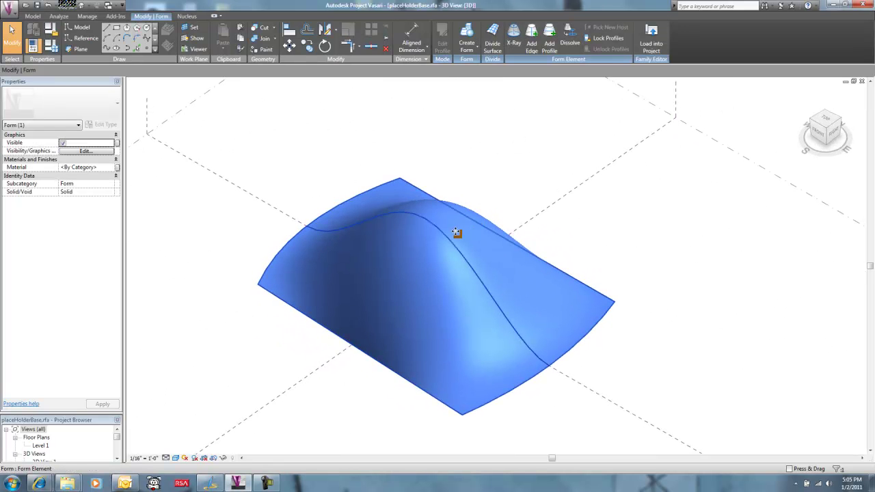
mouse_move(296, 168)
shift+middle_down()
mouse_move(422, 145)
mouse_move(307, 217)
mouse_move(291, 184)
shift+middle_up()
click(502, 160)
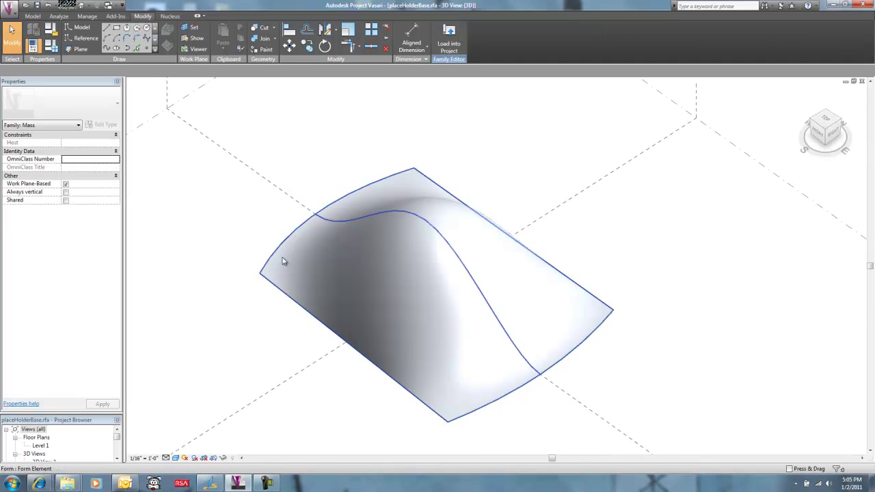
shift+middle_drag(283, 259, 278, 191)
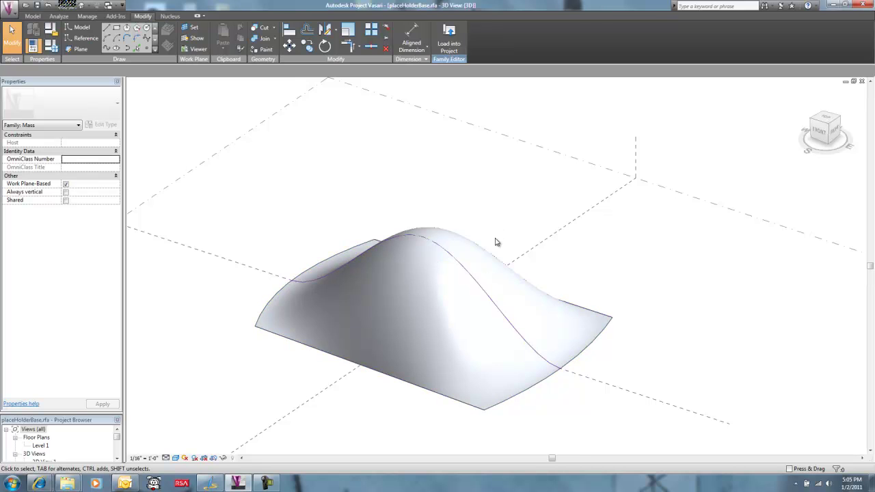
shift+middle_drag(497, 242, 524, 200)
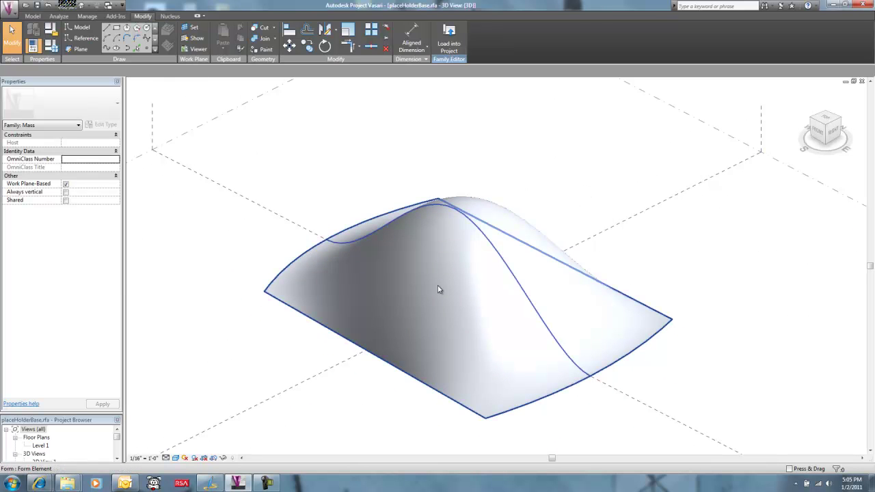
click(307, 303)
click(492, 34)
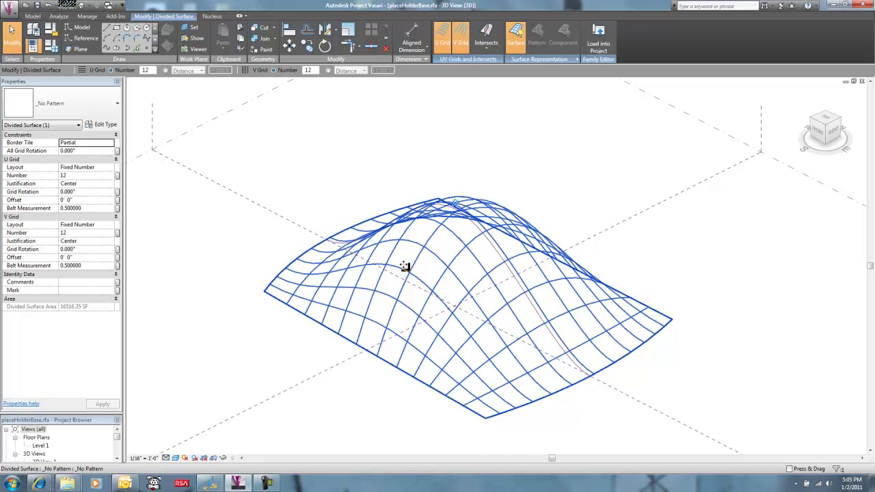
scroll(420, 312, up, 2)
scroll(420, 313, down, 1)
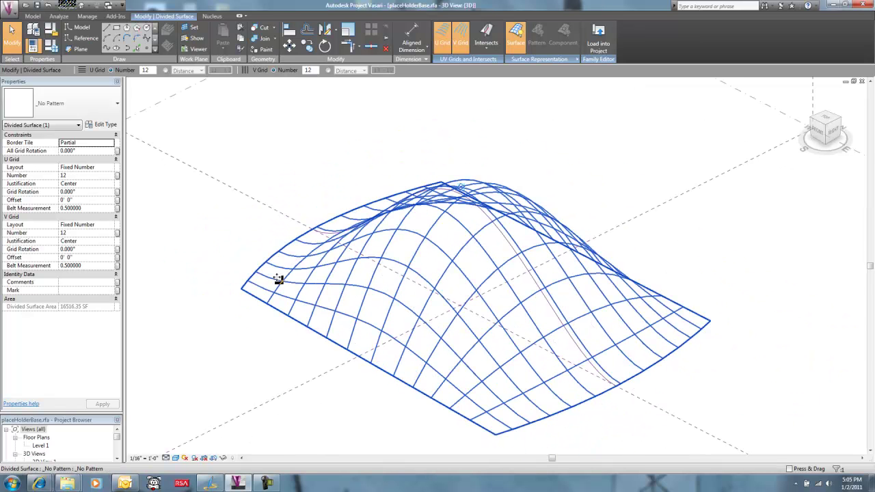
click(216, 268)
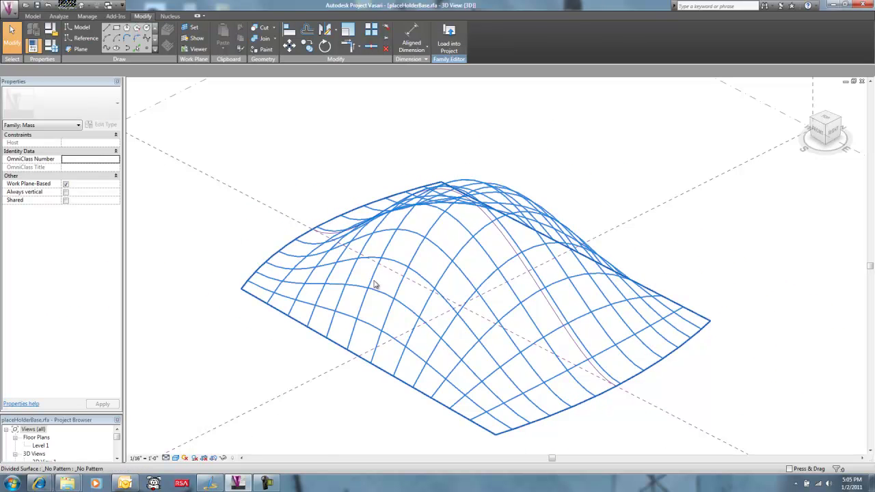
- Lower the middle control point of the central reference spline to flatten the divided surface's peak
click(475, 219)
click(455, 121)
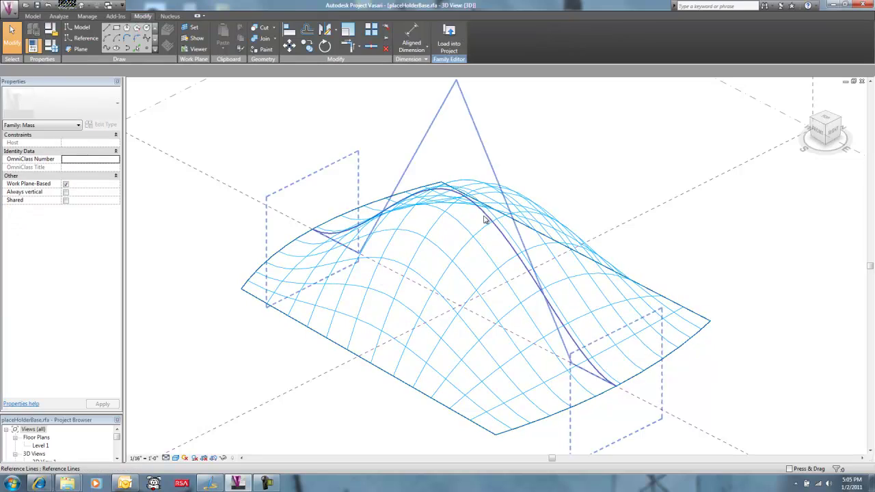
click(527, 187)
shift+middle_drag(567, 178, 508, 189)
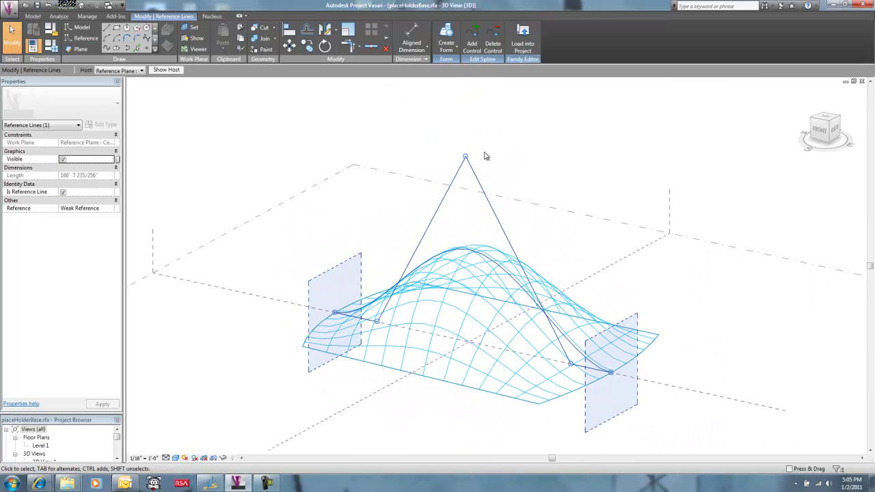
drag(467, 158, 465, 188)
click(534, 162)
shift+middle_drag(534, 163, 456, 297)
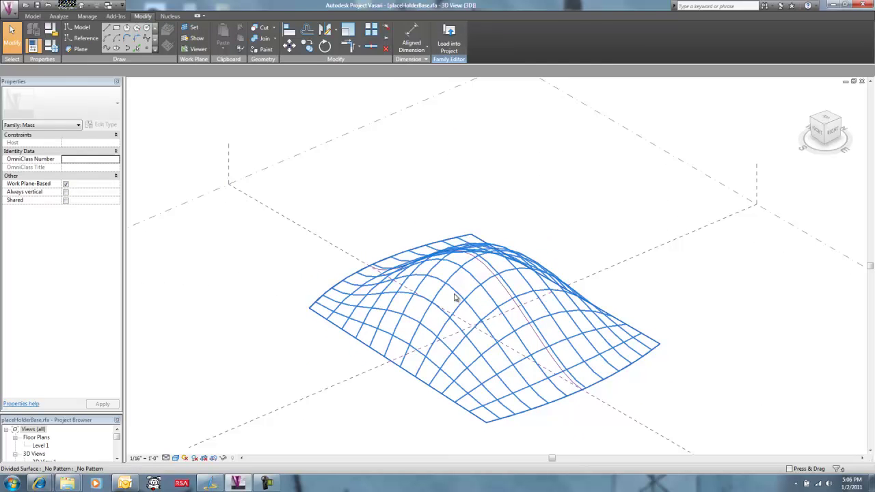
- Set both the U grid and V grid number of the divided surface to 6
click(483, 218)
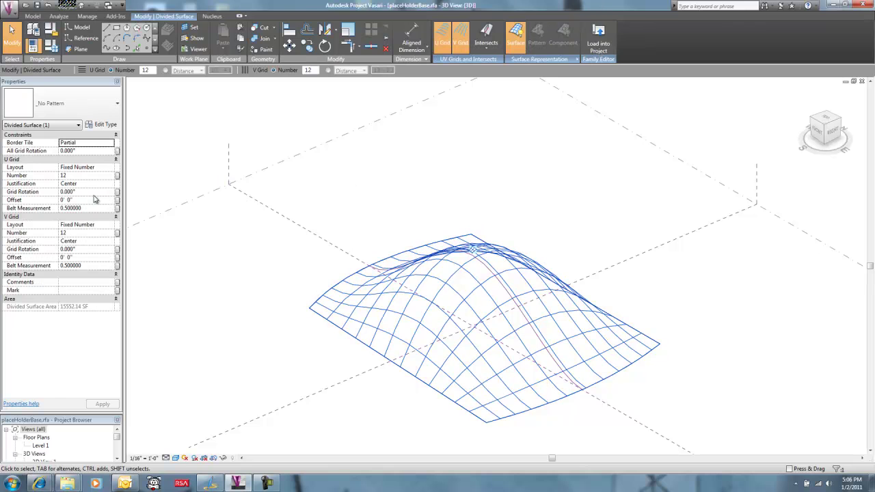
click(80, 175)
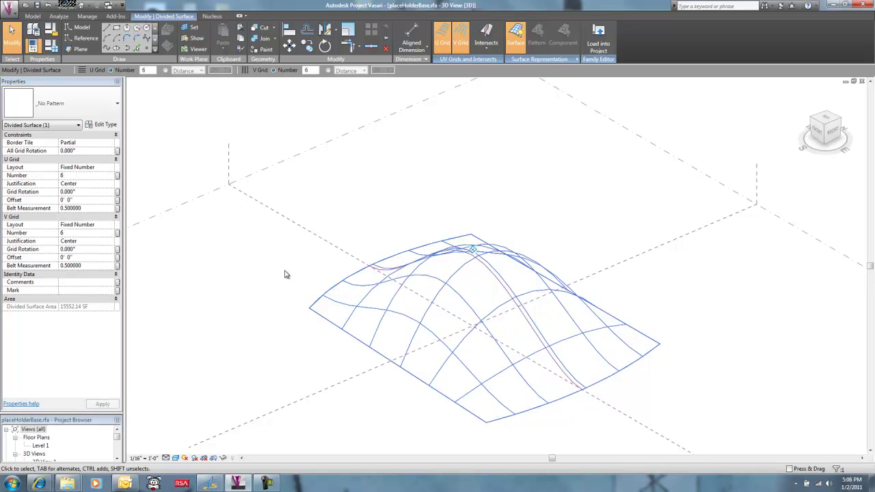
shift+middle_drag(285, 272, 444, 303)
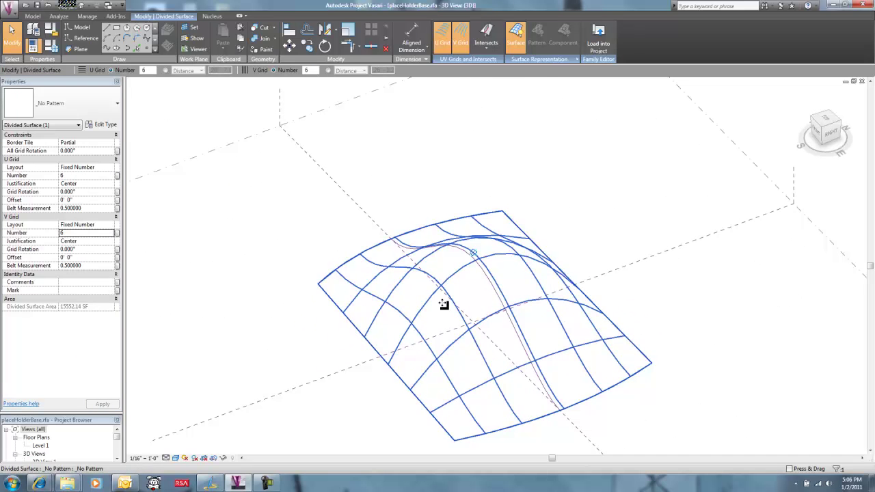
key(Escape)
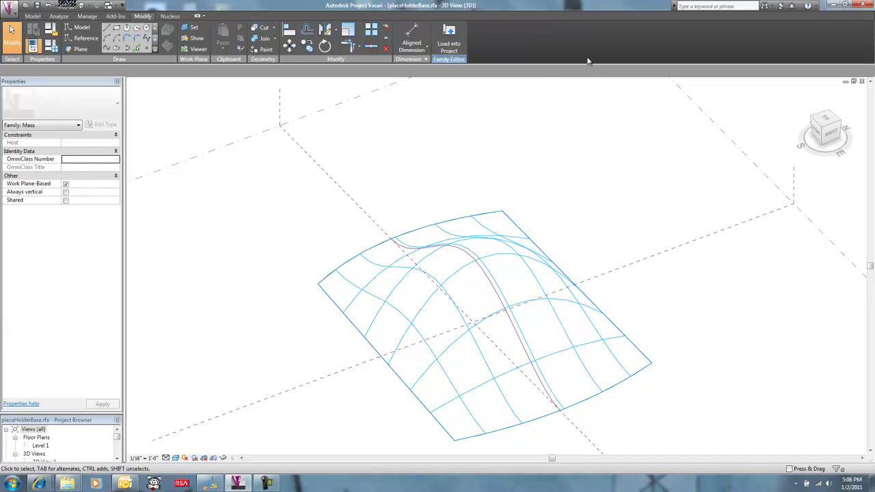
- Apply the Rectangle Checkerboard pattern to the divided surface
click(603, 144)
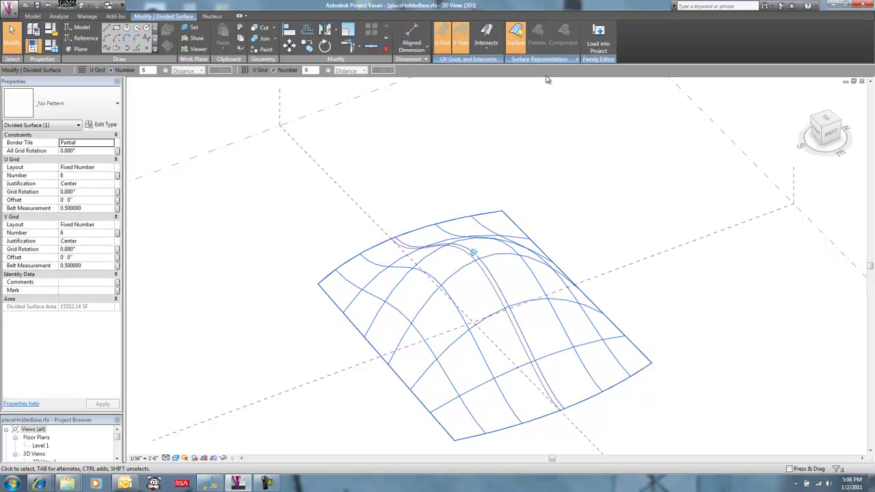
click(94, 114)
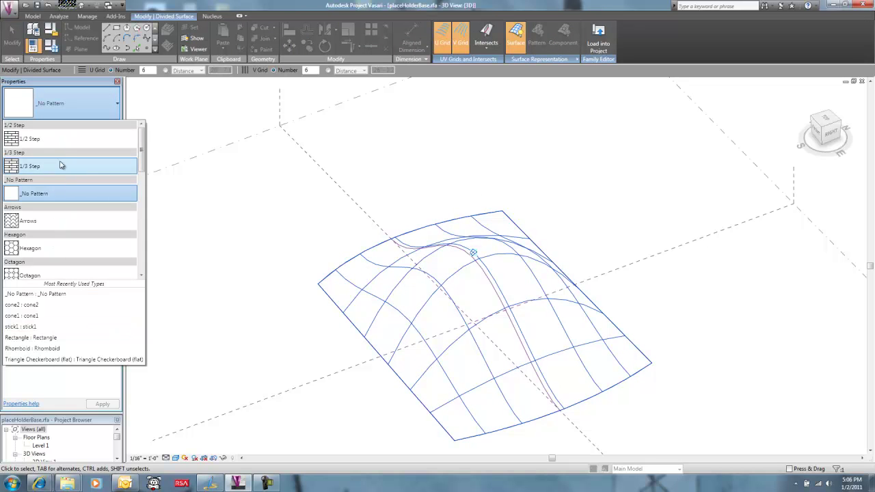
drag(142, 166, 141, 225)
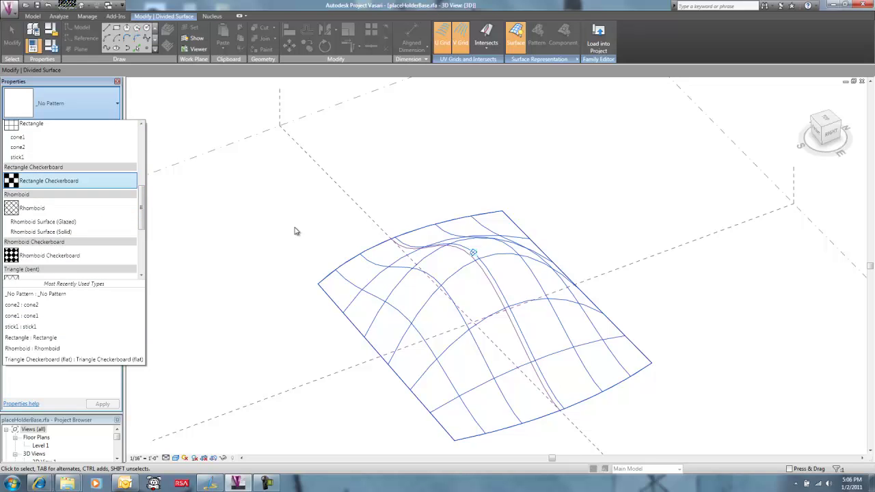
click(291, 242)
shift+middle_drag(281, 252, 217, 180)
- Change the divided surface's pattern to Triangle Checkerboard (flat)
click(114, 110)
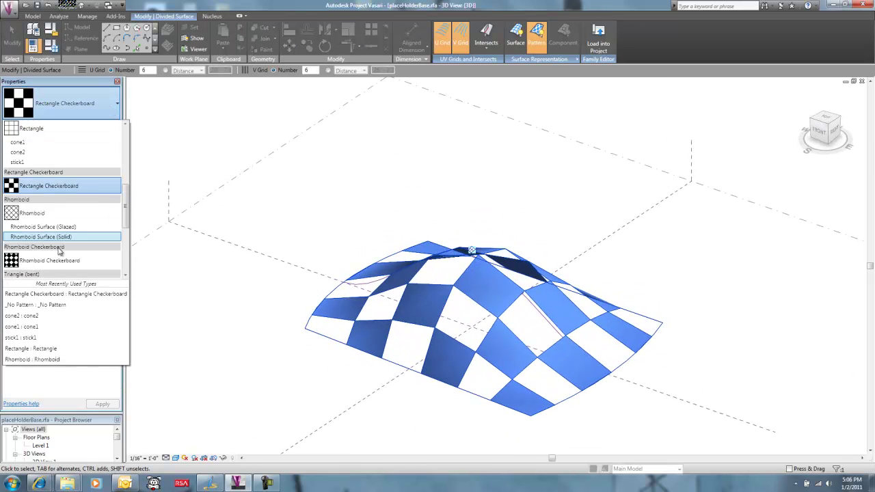
scroll(53, 249, down, 4)
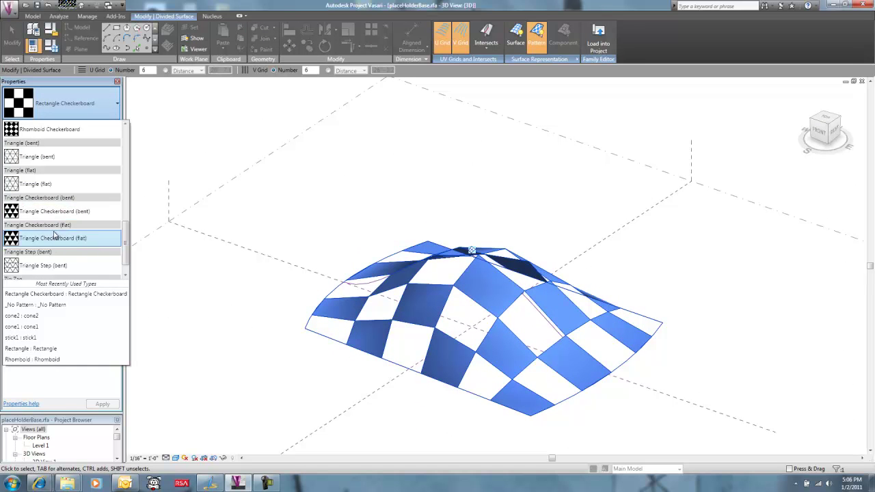
click(57, 238)
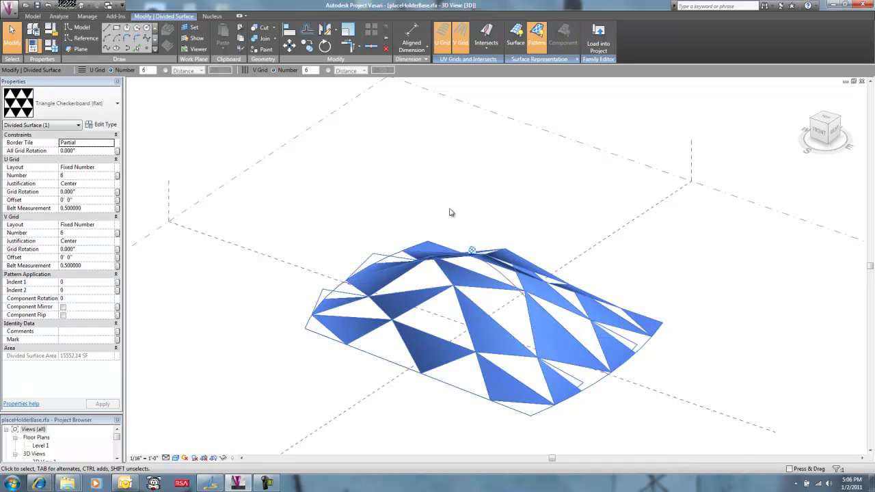
- Raise the middle control point of the central reference spline to make the patterned surface's peak higher
click(486, 196)
click(477, 213)
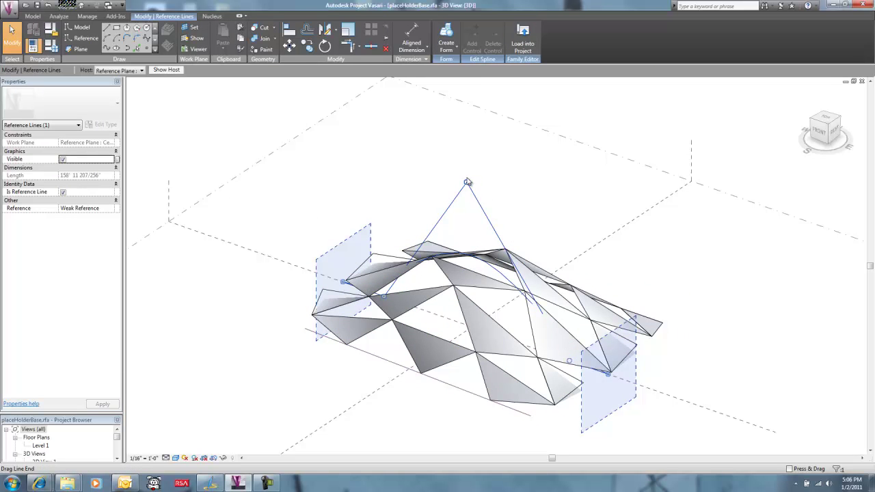
key(Delete)
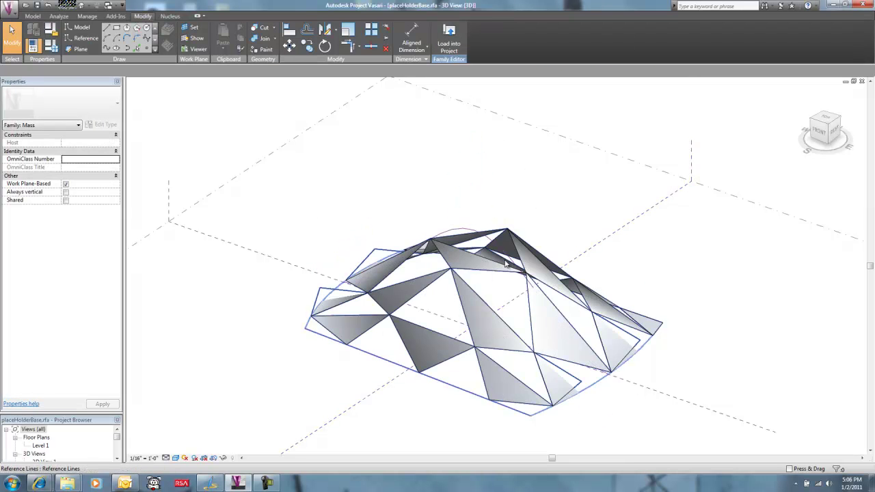
- Change the divided surface's pattern to Rectangle and clear the selection
click(423, 249)
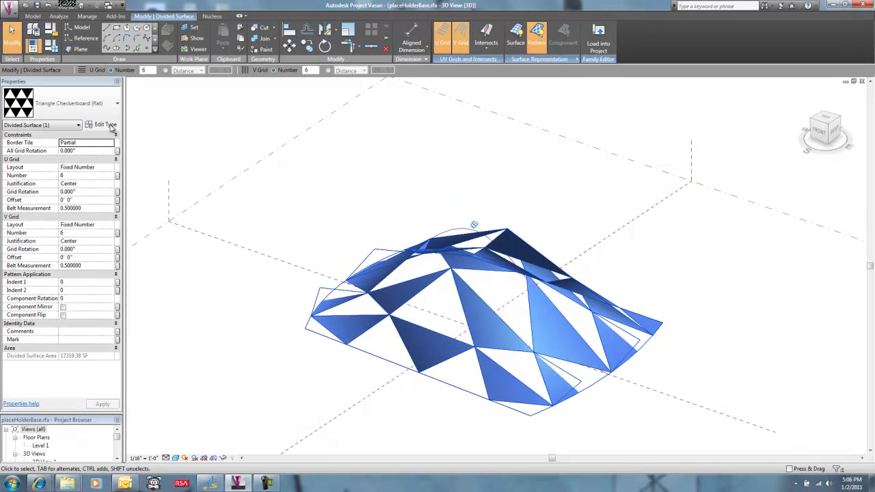
click(117, 103)
scroll(80, 201, up, 5)
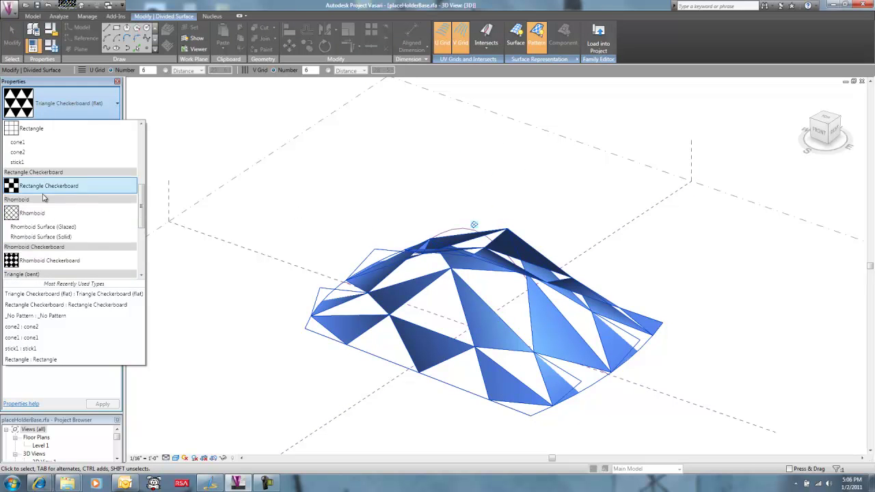
key(Return)
click(398, 207)
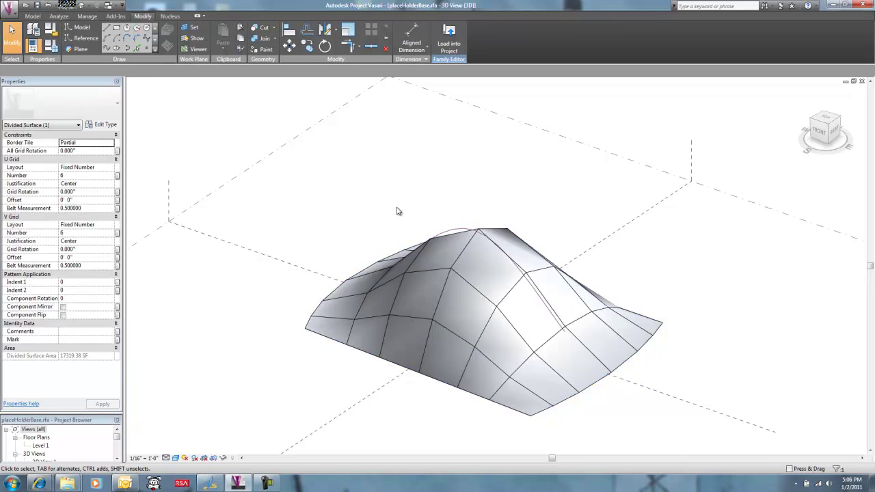
shift+middle_drag(409, 201, 383, 209)
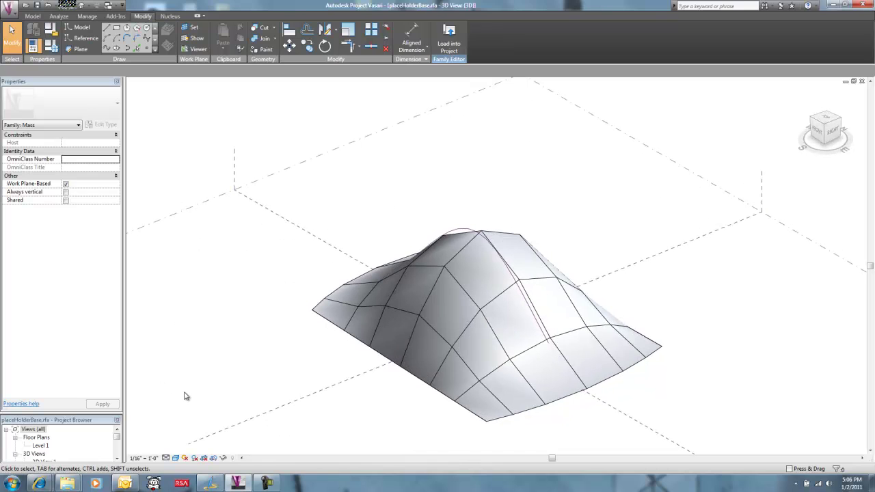
- Switch to the Design Patterns page in Internet Explorer to view the PlaceHolder hedgehog sample, and return to Vasari
mouse_move(41, 486)
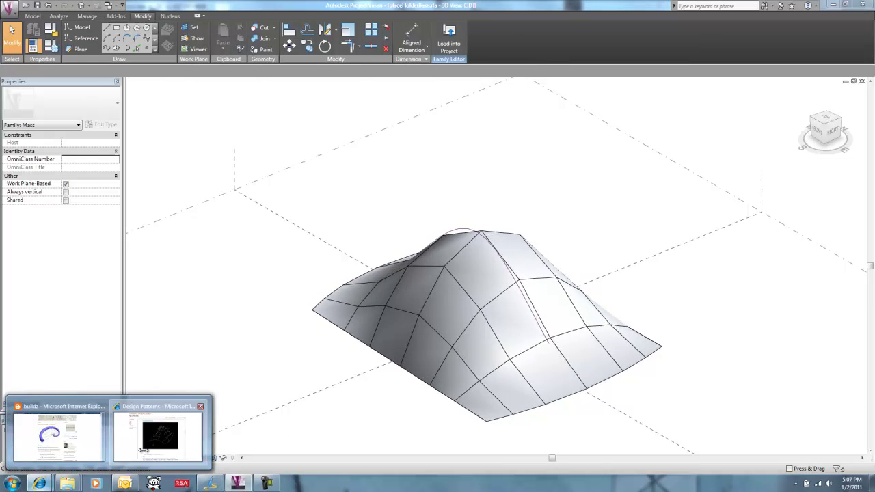
click(164, 435)
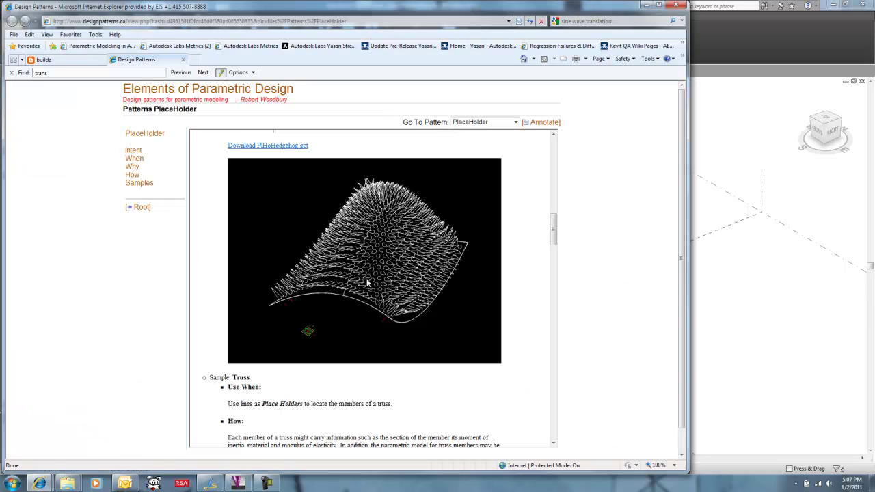
click(702, 40)
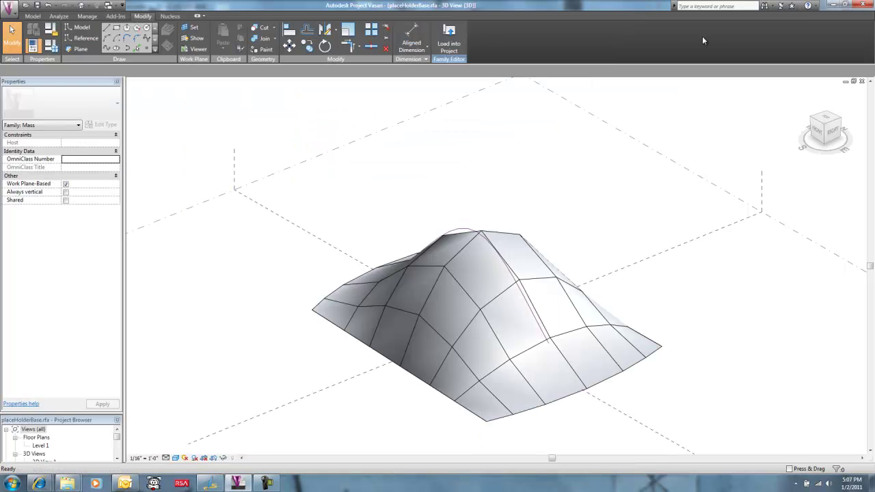
click(432, 283)
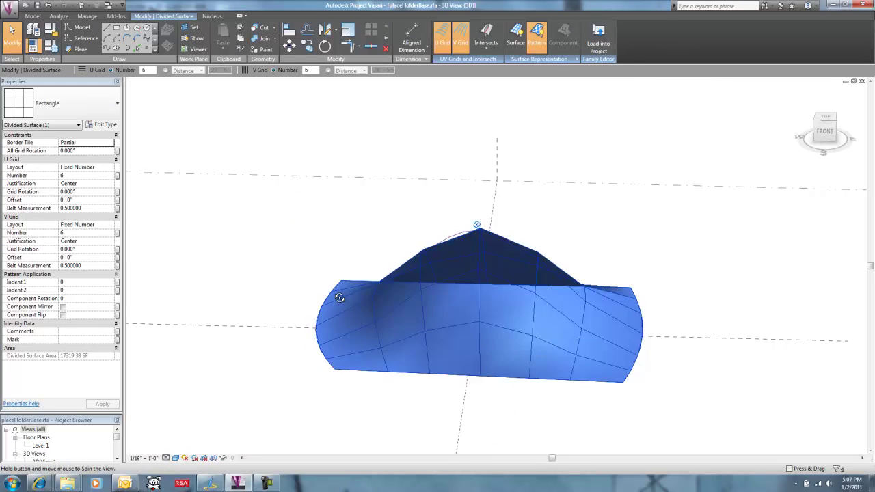
shift+middle_drag(339, 298, 486, 218)
key(Escape)
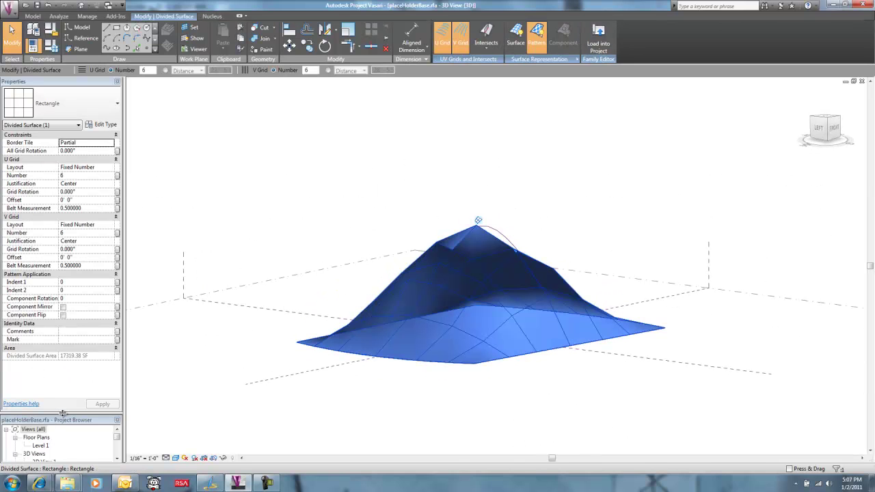
- Enlarge the Project Browser and open the stick1 curtain panel family for editing
drag(62, 414, 67, 232)
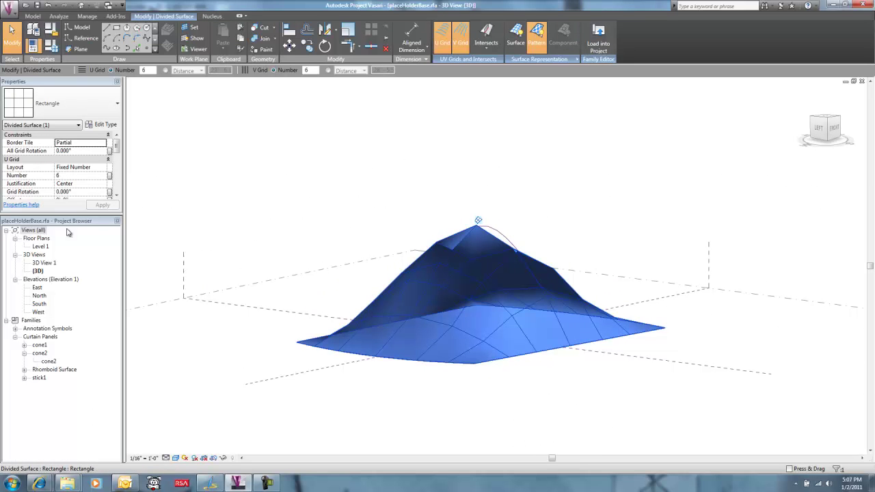
click(38, 378)
right_click(40, 379)
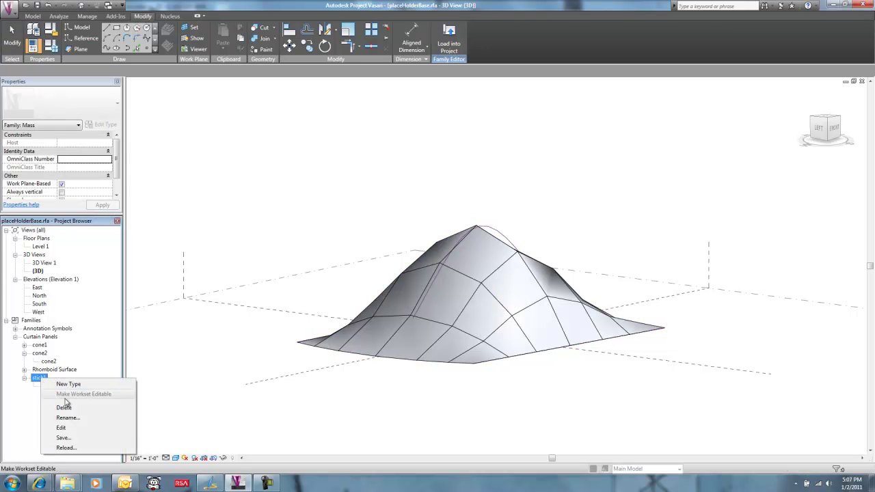
click(62, 427)
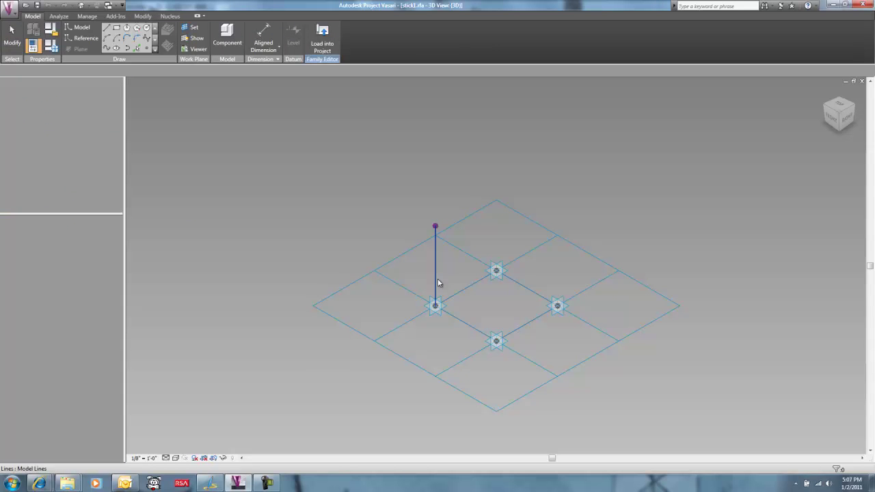
- Inspect the vertical line and its adaptive point in the stick1 family, and return to the placeHolderBase mass
scroll(446, 293, up, 3)
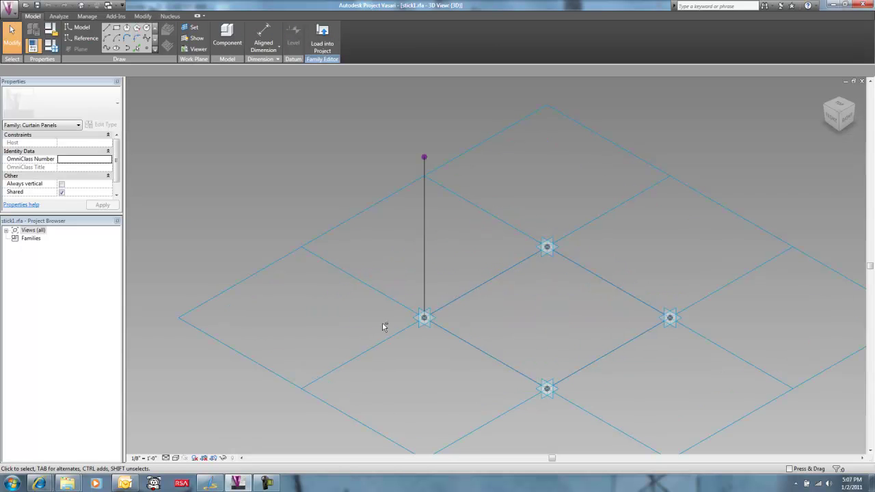
shift+middle_drag(383, 327, 424, 293)
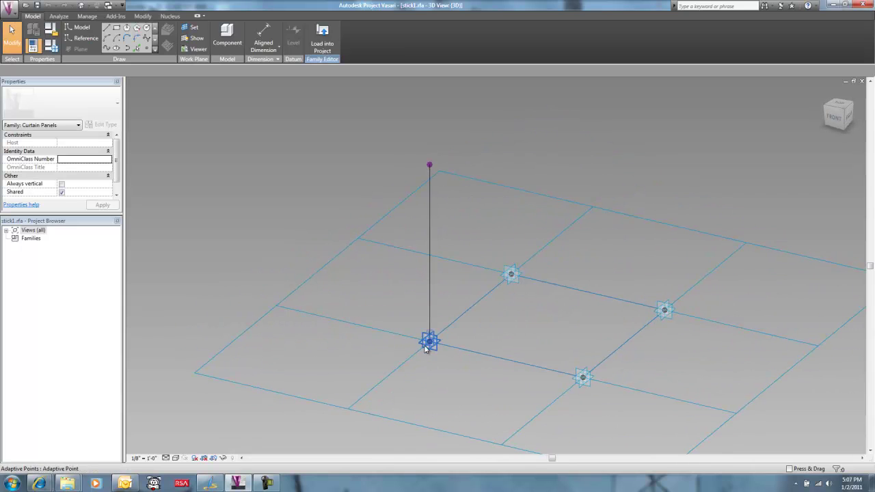
key(Tab)
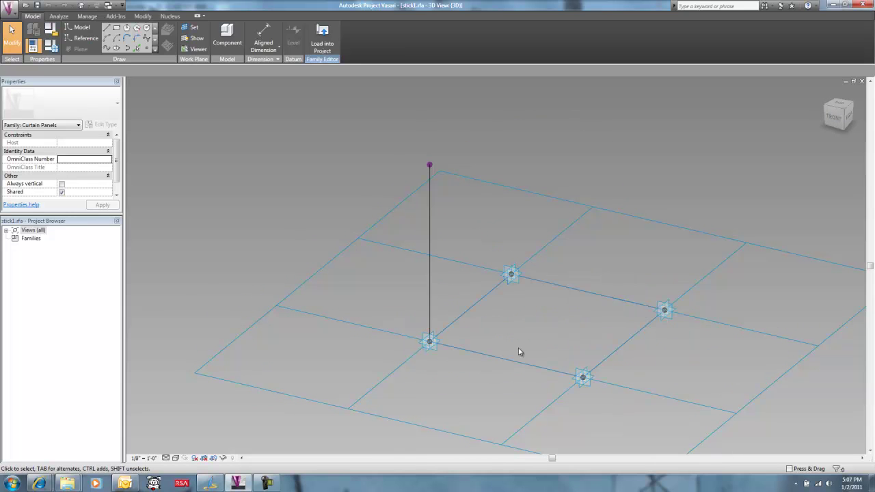
key(ctrl+Tab)
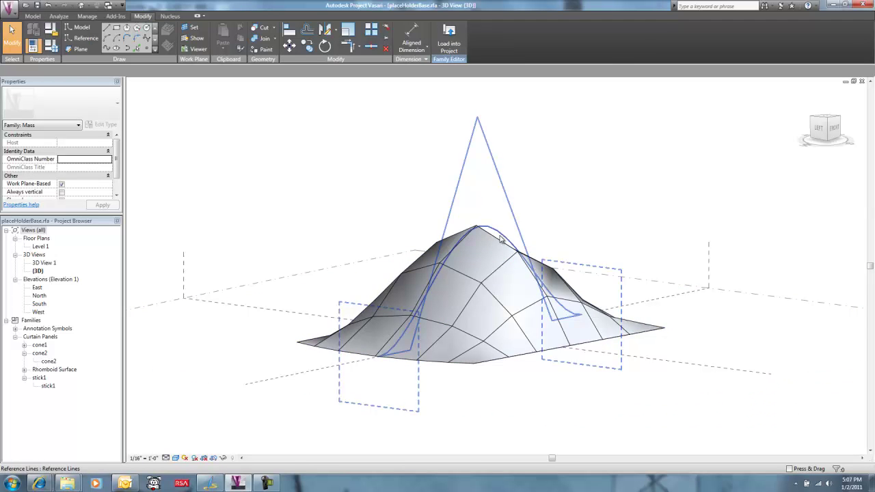
- Apply the stick1 panel component of the Rectangle pattern to the divided surface
click(565, 195)
shift+middle_drag(527, 225, 430, 290)
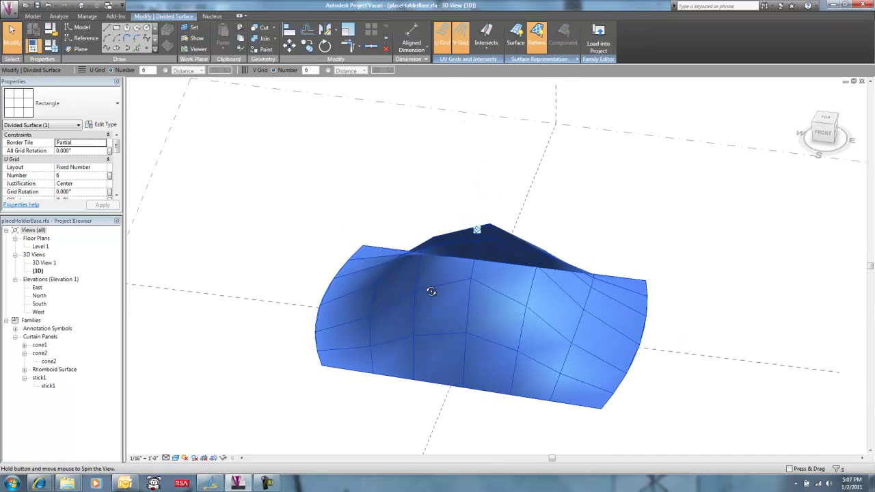
click(104, 106)
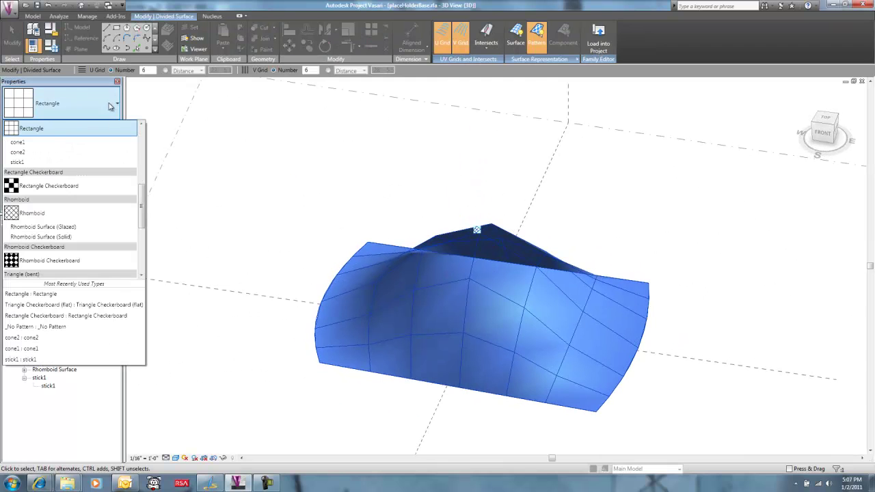
click(40, 359)
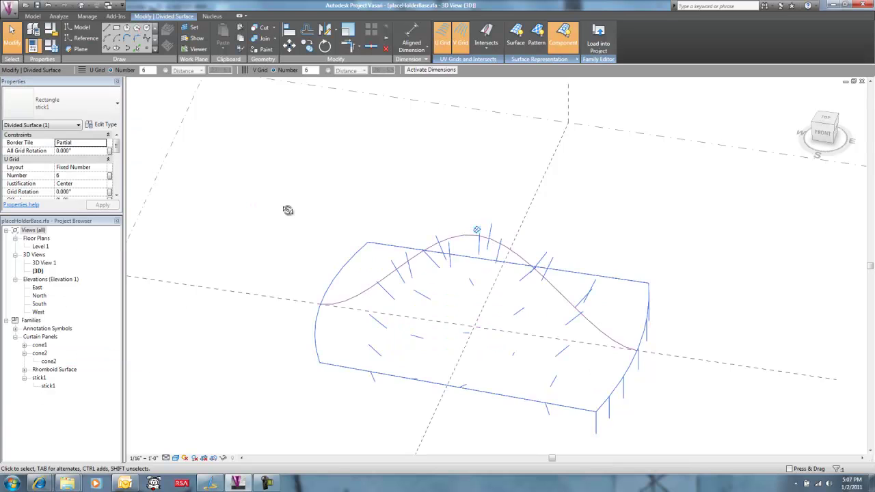
drag(236, 161, 256, 108)
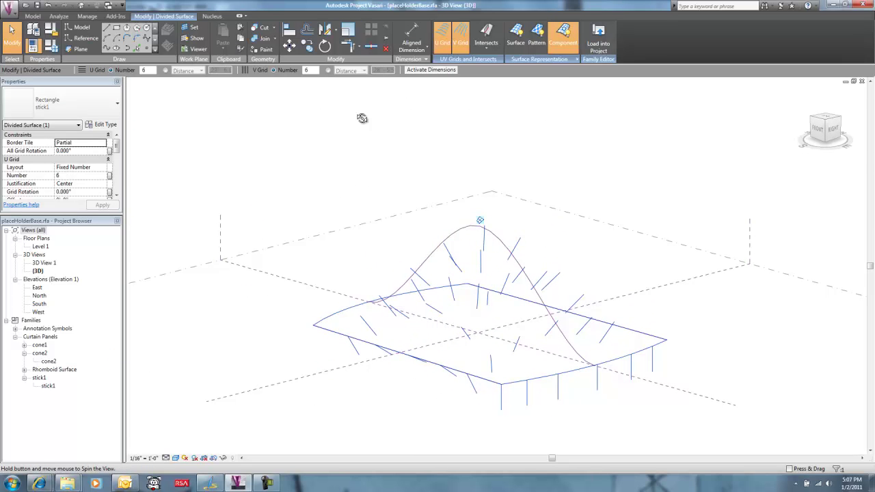
- Flip the stick1 components to the opposite side of the divided surface by enabling Component Flip
drag(362, 118, 322, 88)
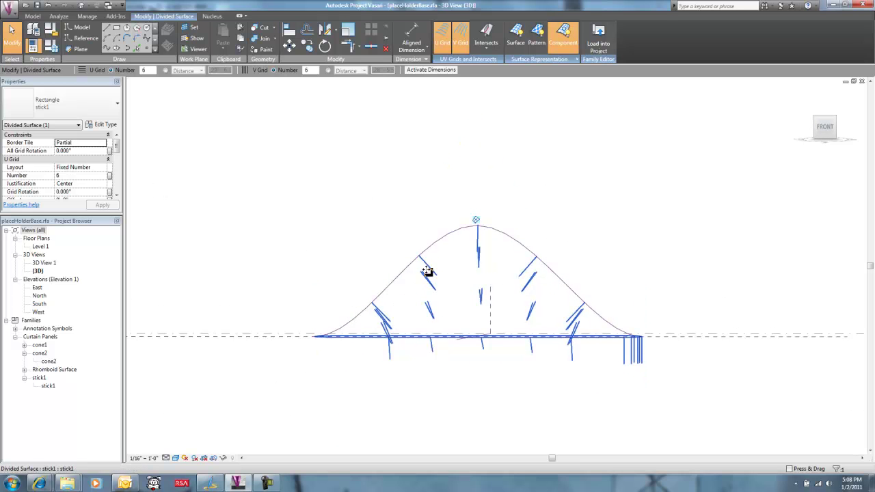
shift+middle_drag(332, 170, 187, 258)
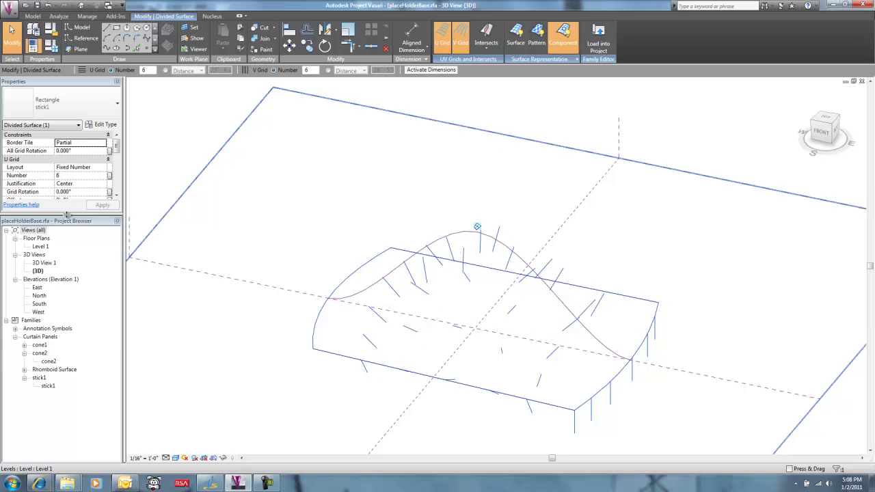
drag(65, 280, 65, 350)
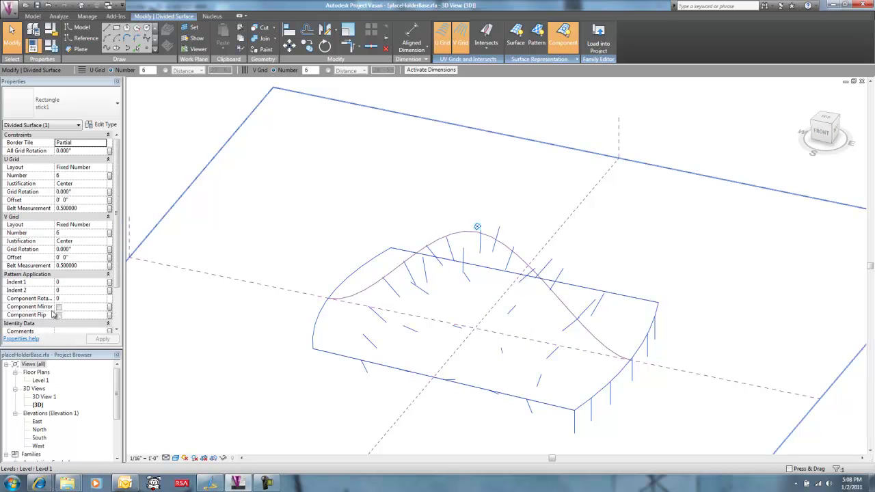
click(59, 316)
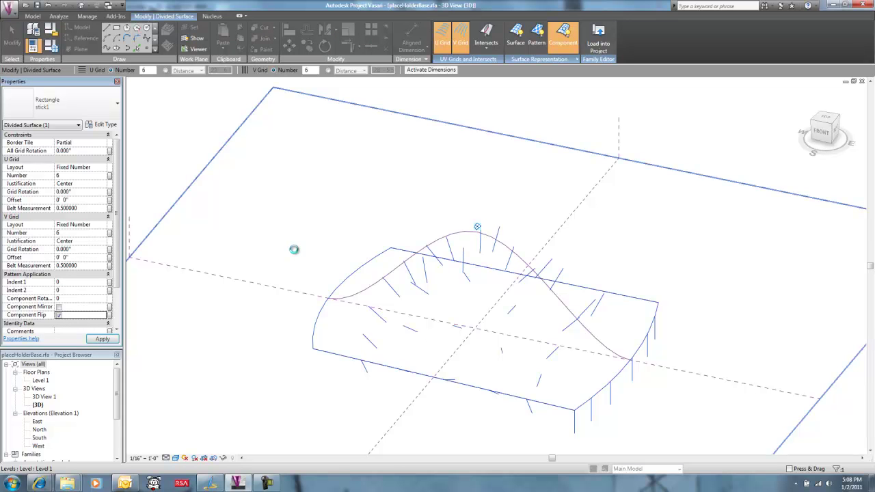
shift+middle_drag(294, 249, 295, 196)
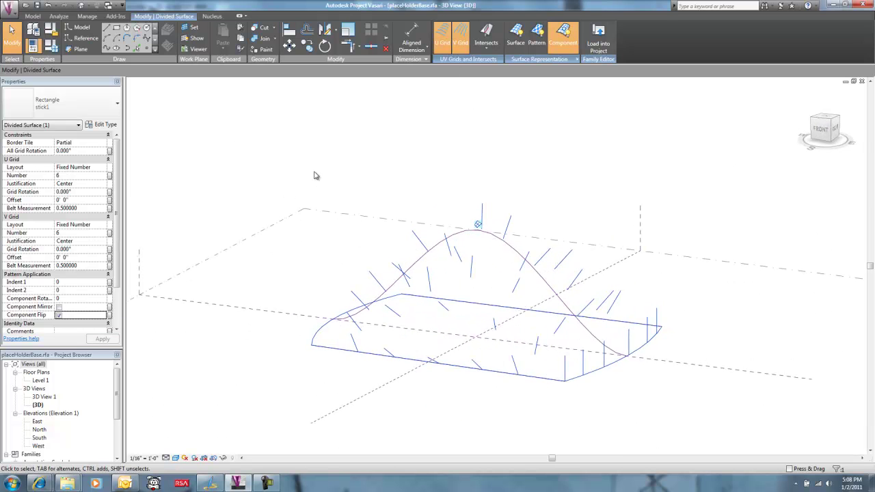
- Switch to the stick1 family and lengthen its vertical line by raising the reference point at its upper end
click(316, 203)
key(ctrl+Tab)
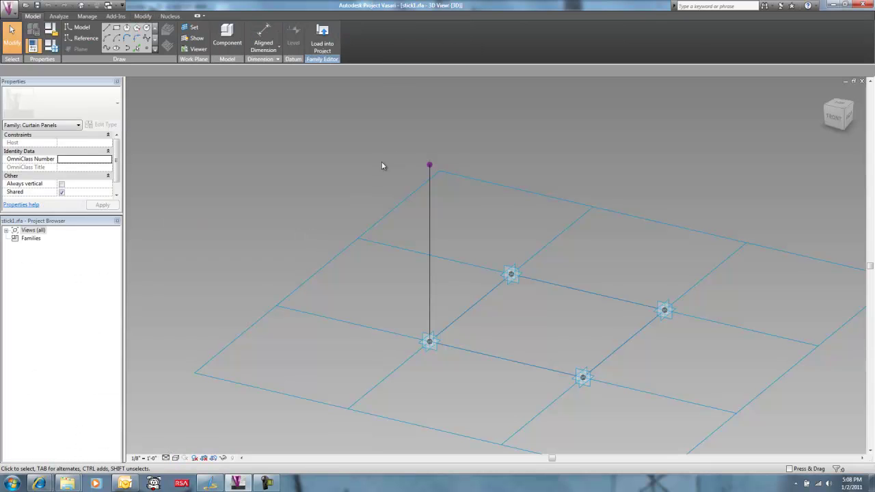
drag(385, 130, 528, 236)
middle_drag(585, 203, 383, 286)
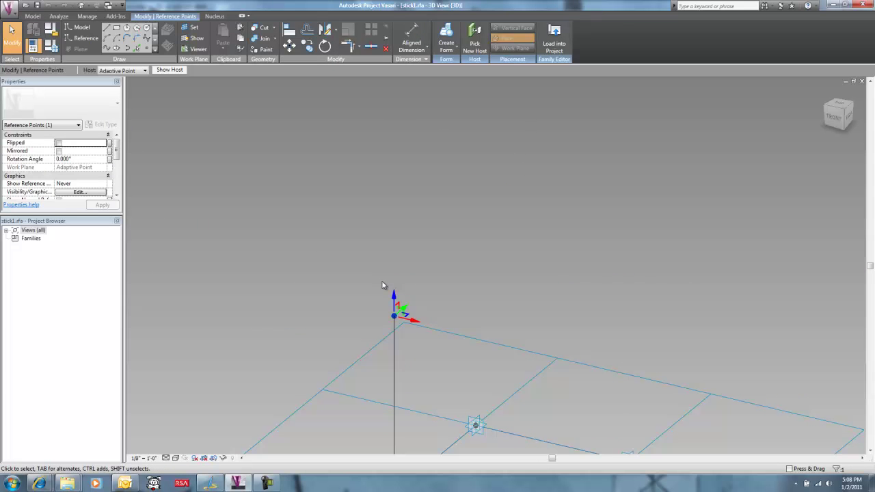
drag(395, 296, 393, 109)
click(530, 178)
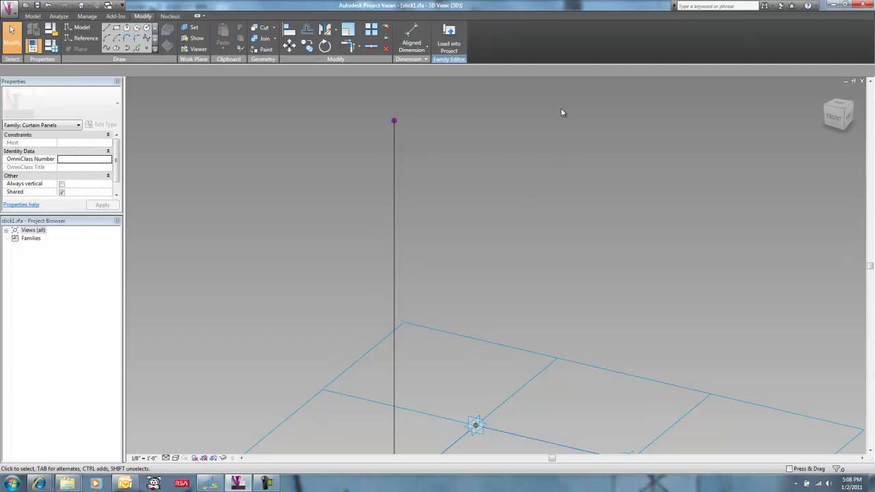
- Load the modified stick1 family into the placeHolderBase mass and view the updated components
click(450, 34)
click(379, 267)
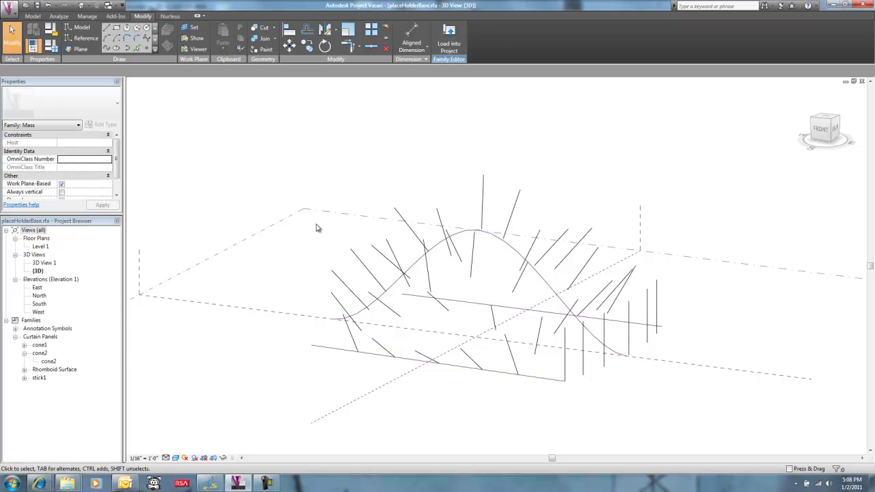
shift+middle_drag(315, 226, 287, 268)
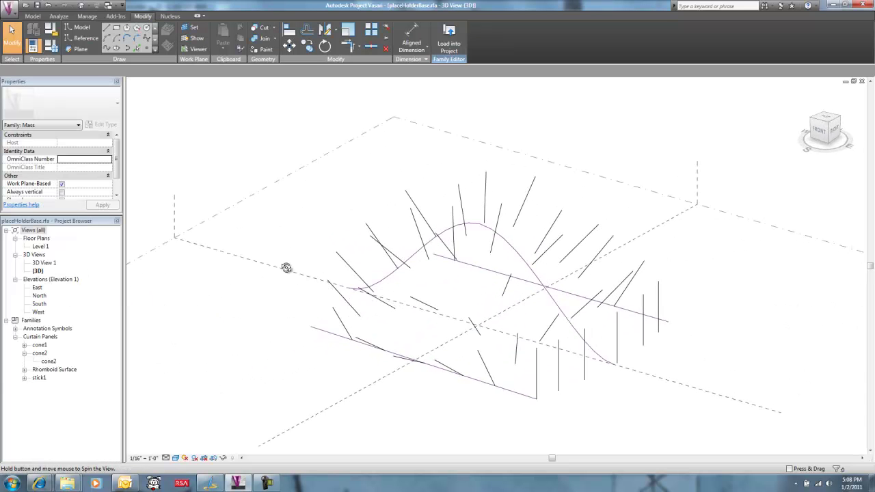
- Lower the middle control point of the reference spline to flatten the mass under the stick components
click(479, 221)
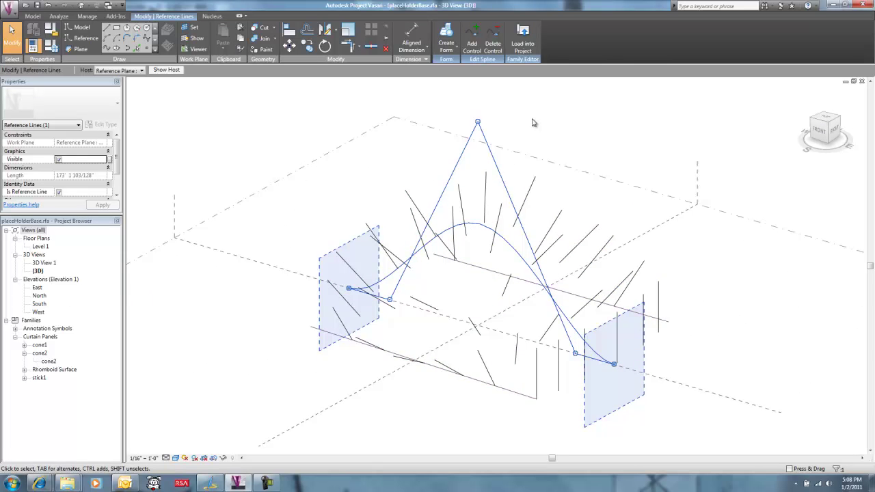
middle_drag(479, 121, 471, 175)
drag(477, 195, 477, 231)
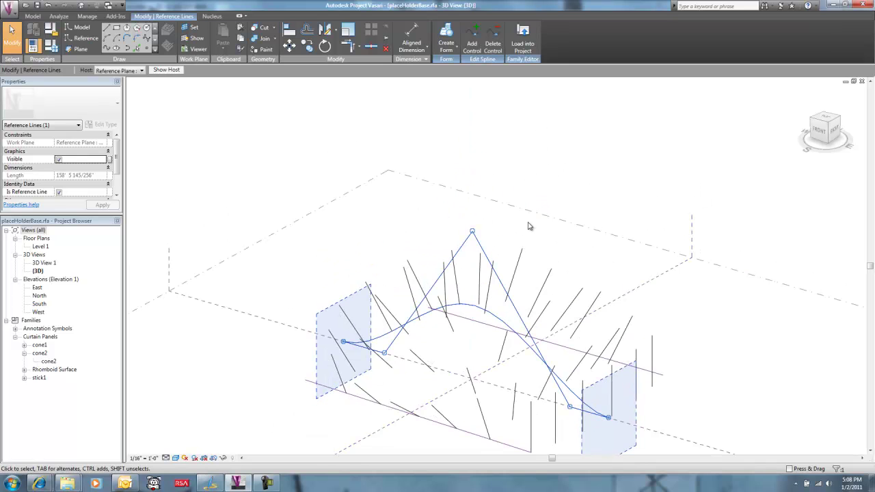
mouse_move(495, 229)
shift+middle_down()
mouse_move(562, 168)
mouse_move(512, 251)
mouse_move(590, 237)
mouse_move(490, 225)
shift+middle_up()
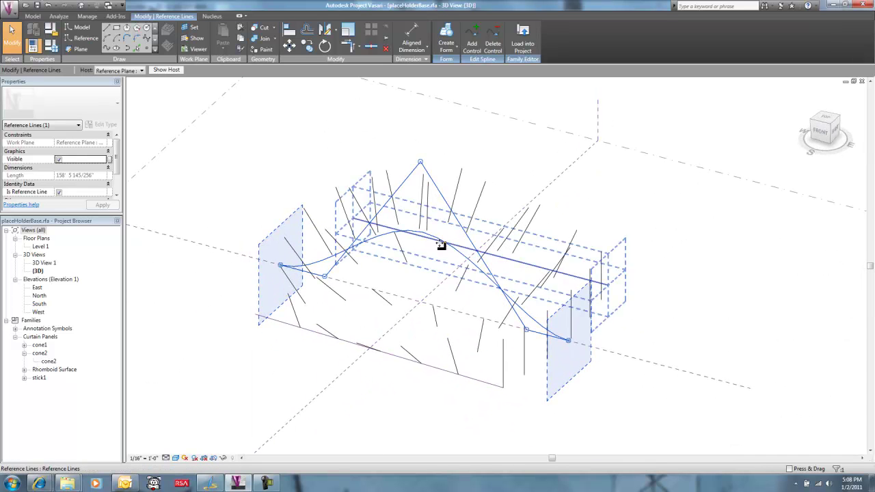
- Set the divided surface's pattern type to _No Pattern in place of the stick1 component
click(414, 250)
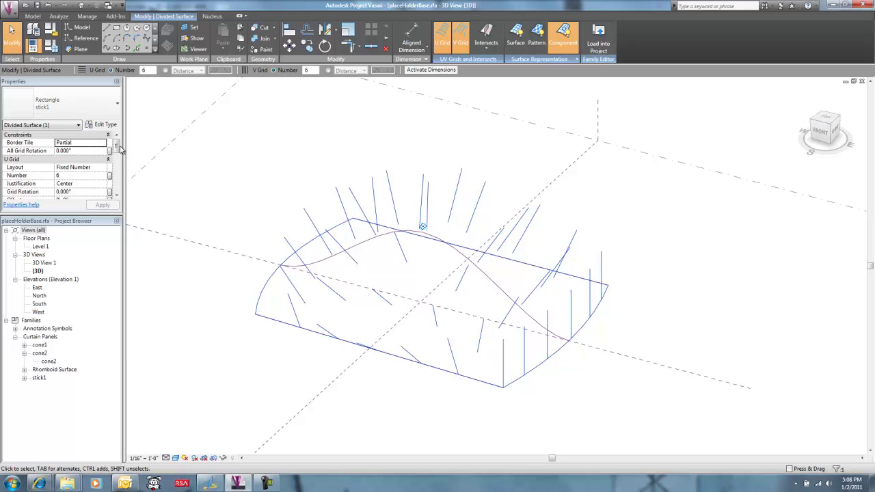
click(104, 106)
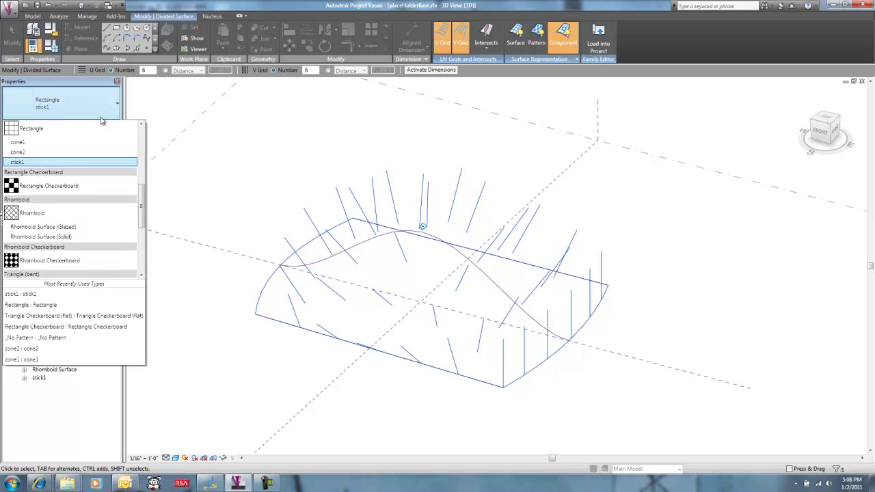
scroll(141, 224, up, 5)
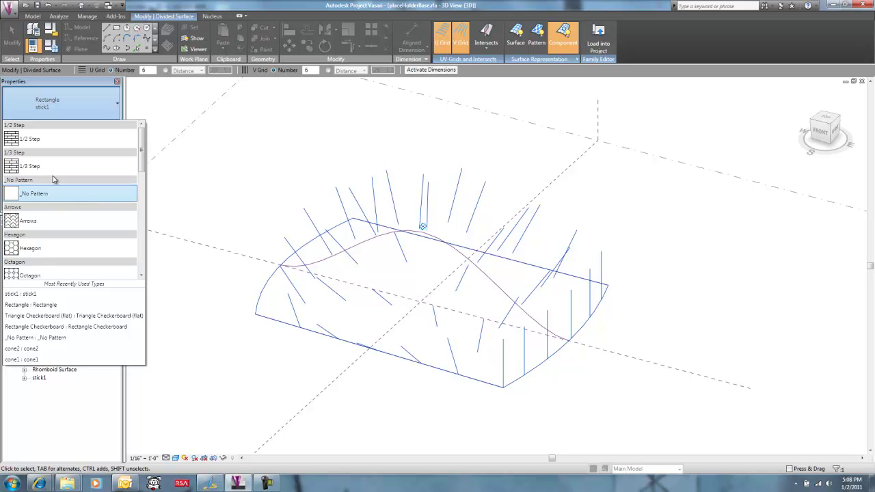
click(55, 194)
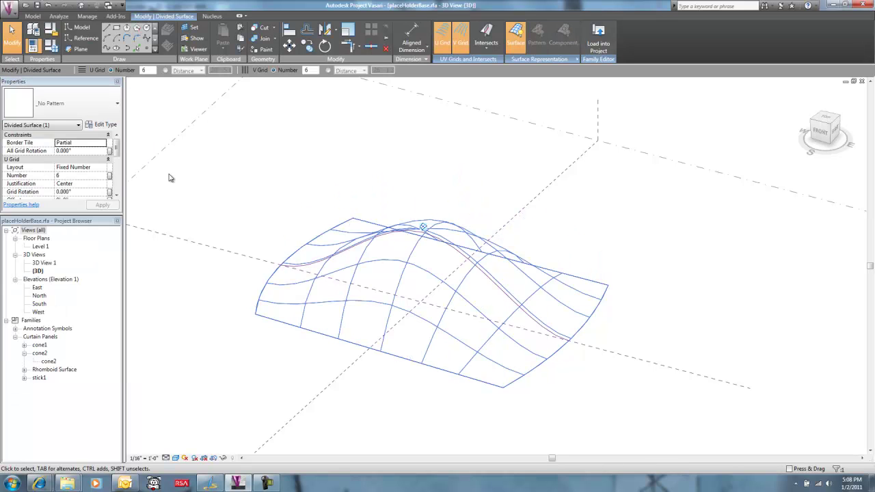
- Raise the spline's middle control point well above the mass to make the gridded surface steeper
click(383, 233)
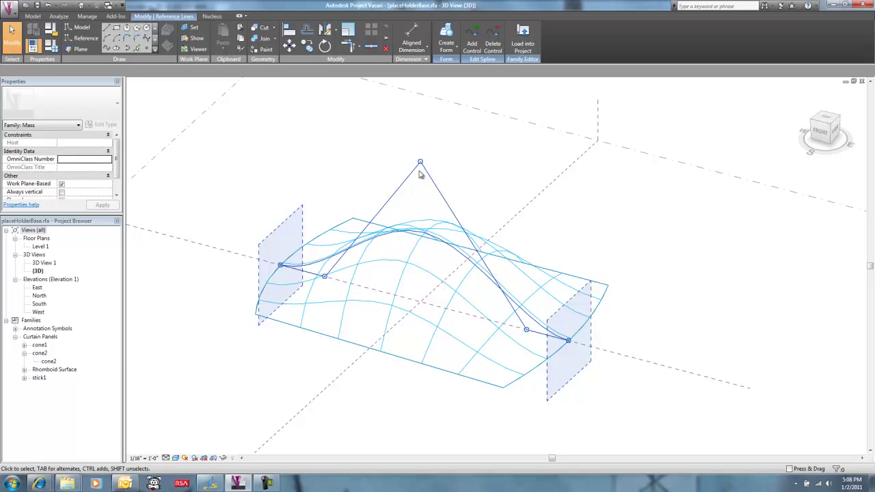
drag(421, 164, 420, 86)
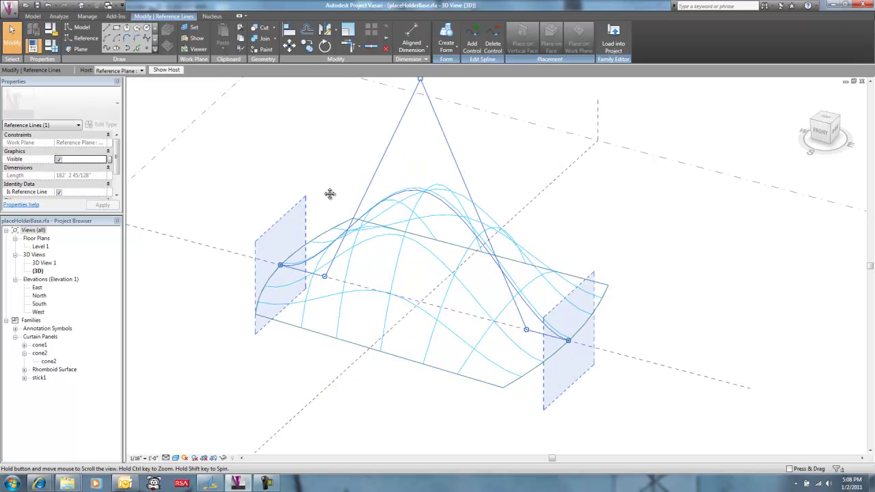
middle_drag(332, 194, 332, 264)
drag(429, 145, 430, 92)
shift+middle_drag(326, 207, 240, 299)
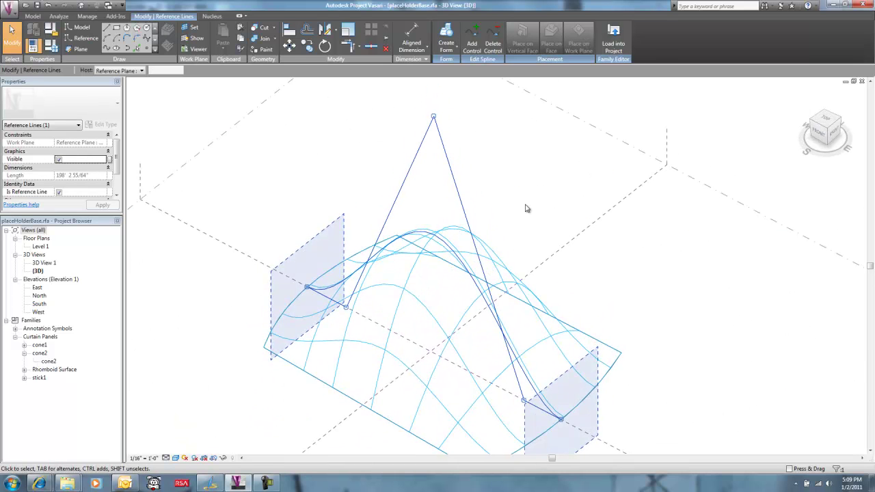
middle_drag(525, 207, 500, 153)
- Set the divided surface's representation to show Nodes and hide the UV Grids and Intersect Lines
click(496, 161)
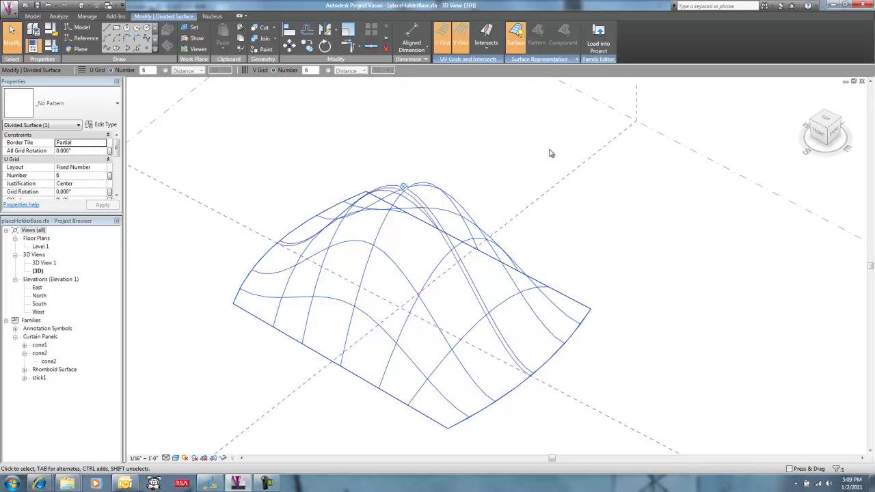
click(578, 60)
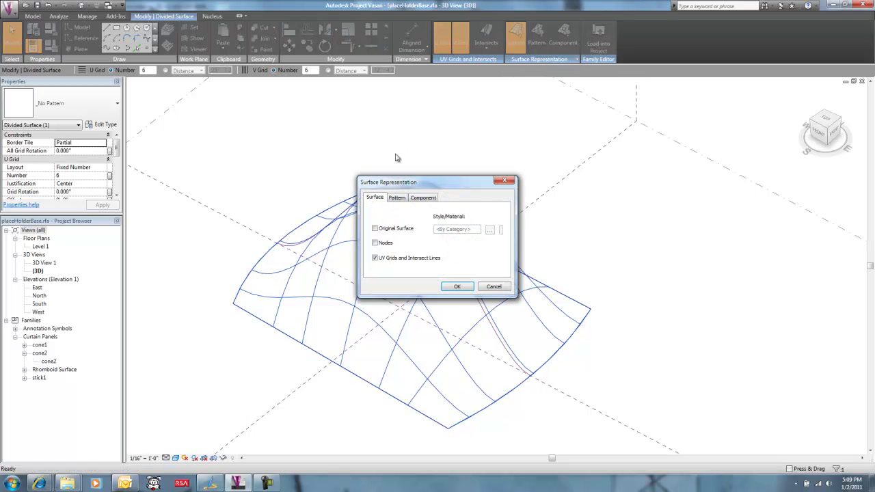
click(375, 258)
click(375, 242)
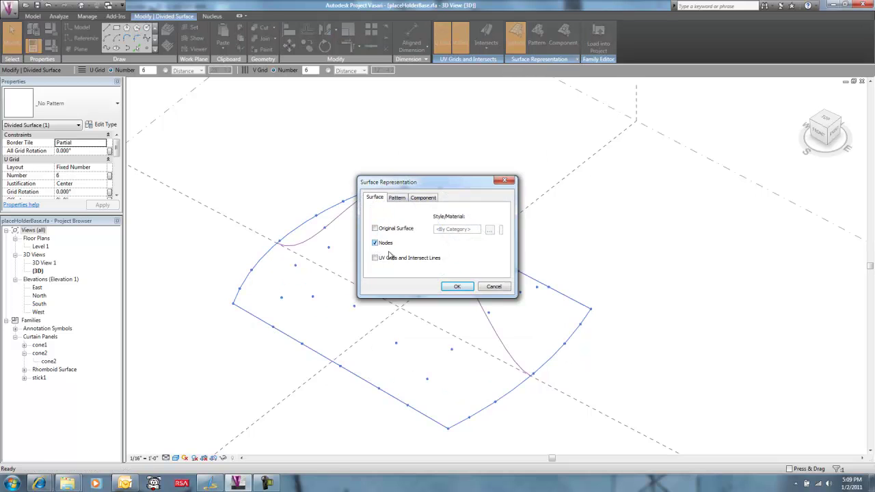
click(457, 287)
shift+middle_drag(247, 242, 365, 157)
click(418, 160)
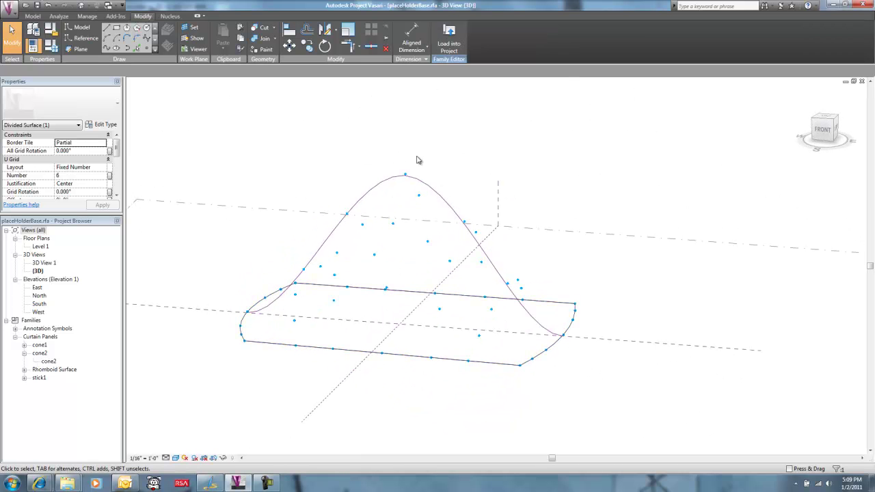
- Reshape the noded surface by lowering the spline's middle control point and raising it partway again
click(468, 155)
scroll(498, 150, down, 2)
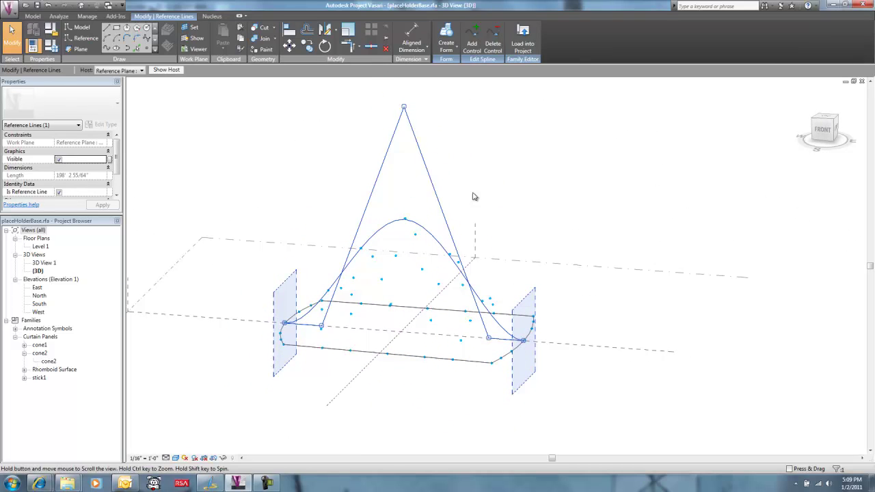
drag(405, 156, 402, 195)
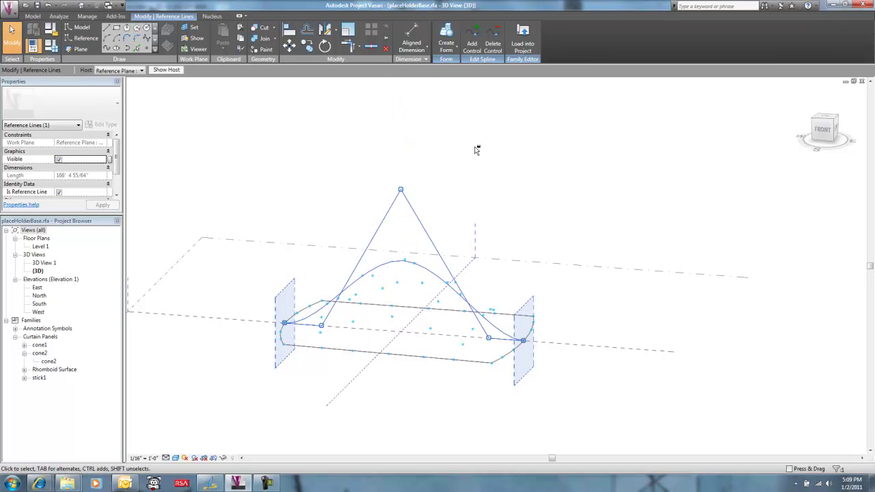
shift+middle_drag(477, 148, 405, 307)
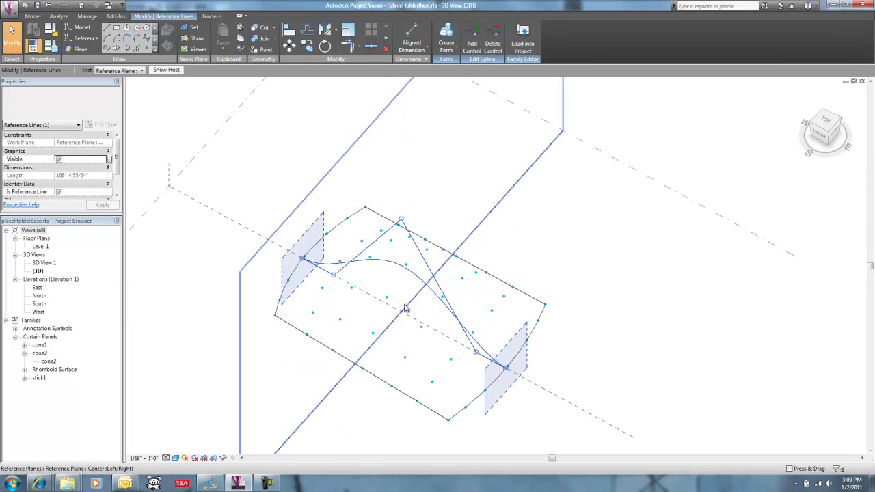
shift+middle_drag(424, 207, 421, 177)
drag(400, 196, 446, 137)
click(425, 199)
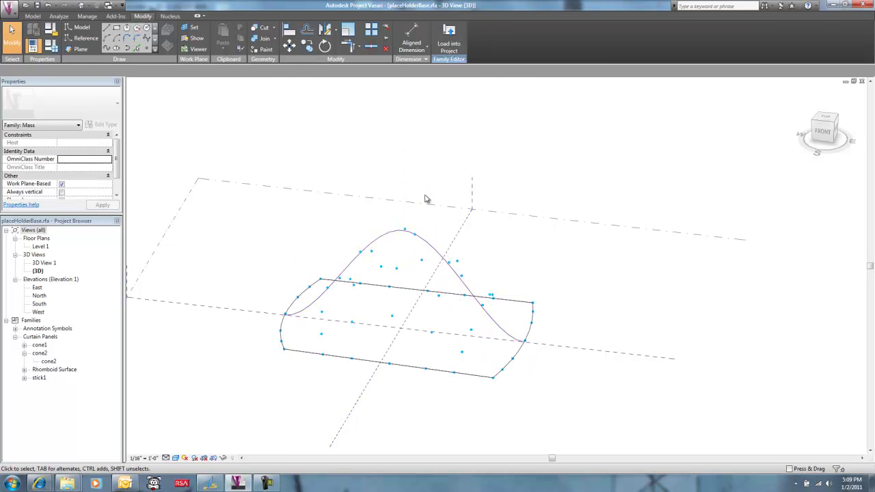
- Display the divided surface as its Original Surface, with nodes and UV grid lines hidden
click(454, 108)
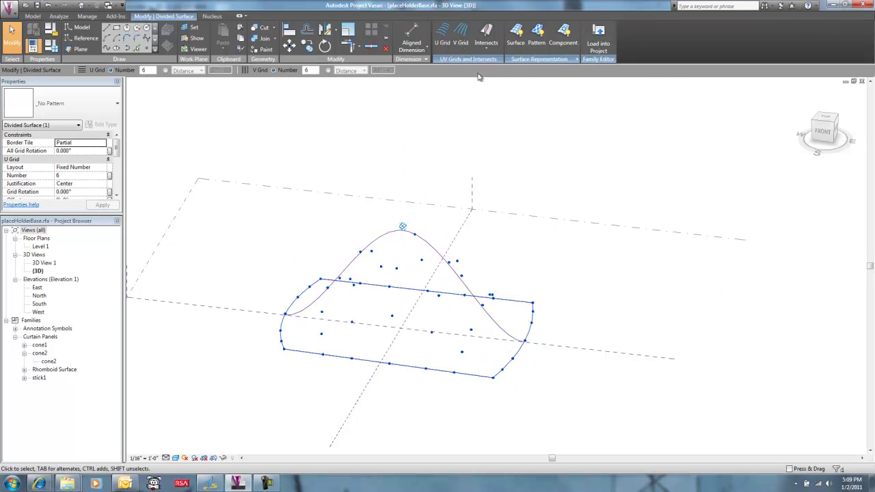
click(572, 59)
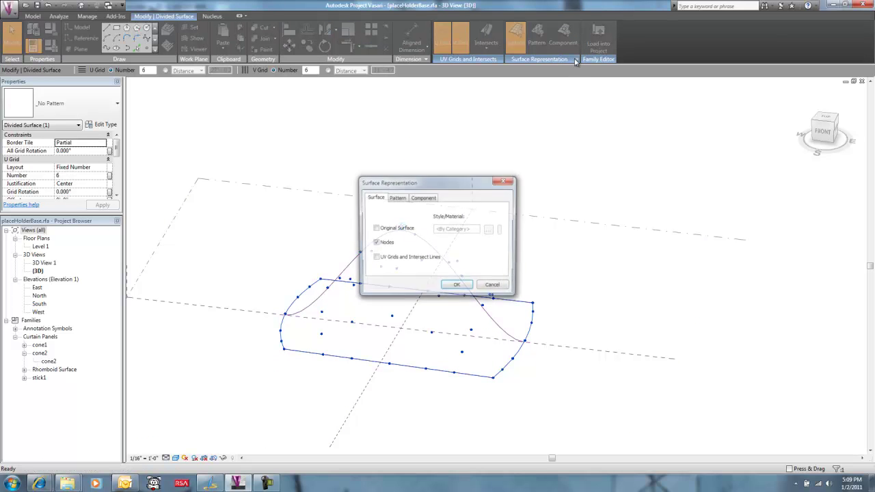
click(376, 258)
click(376, 257)
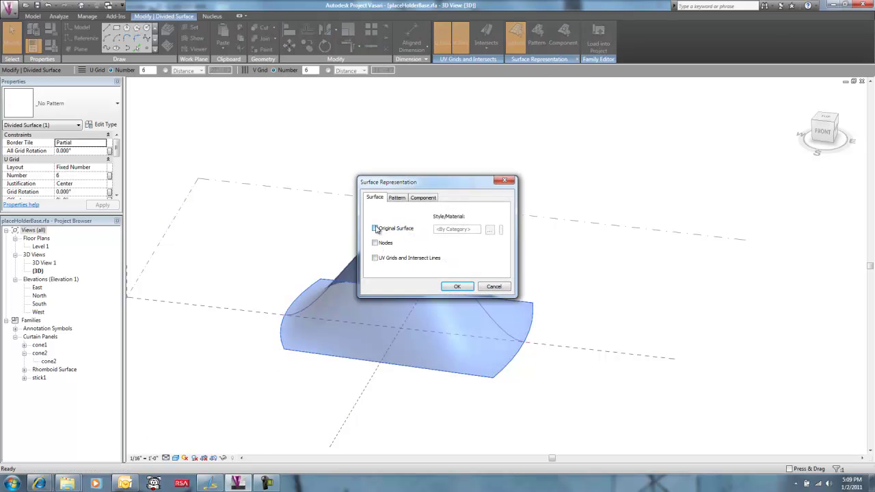
click(376, 229)
click(454, 287)
click(538, 265)
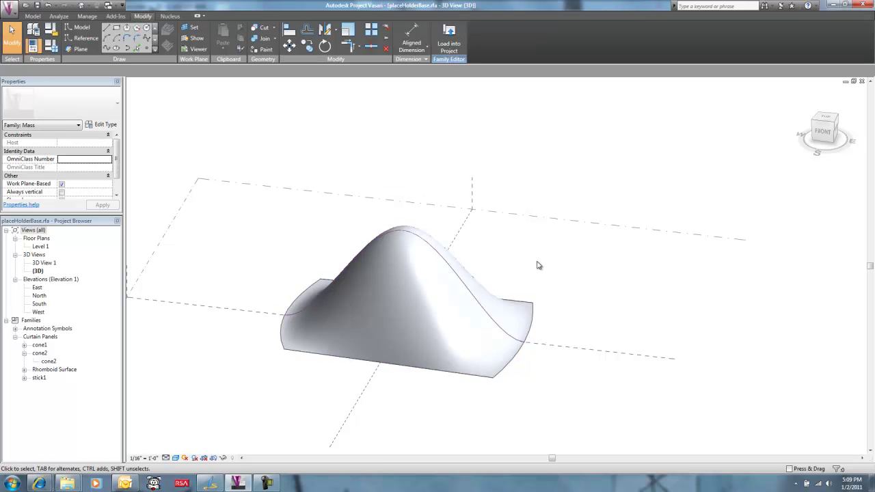
shift+middle_drag(544, 267, 506, 293)
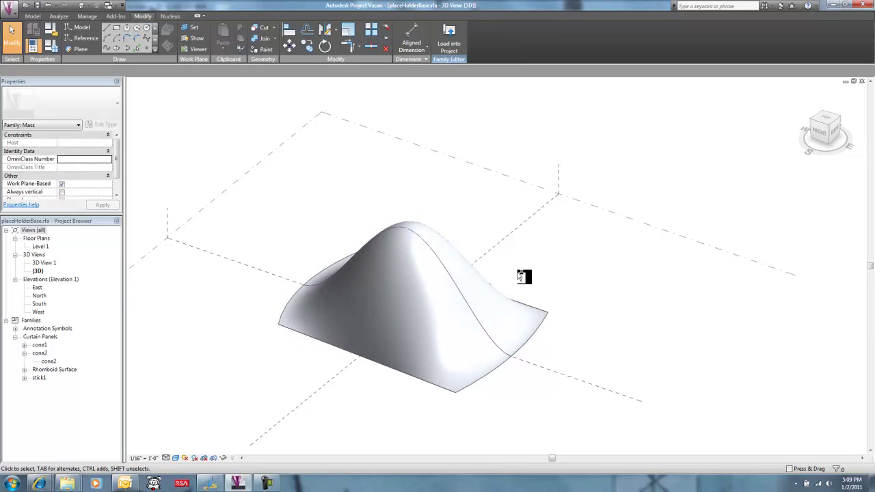
- Undo the surface display change and the last raising of the spline, and select the divided surface
key(w)
key(f)
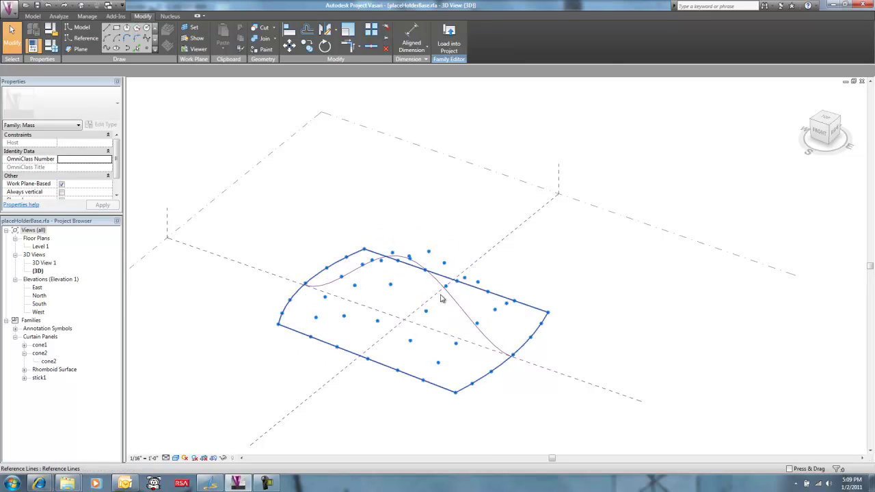
click(442, 301)
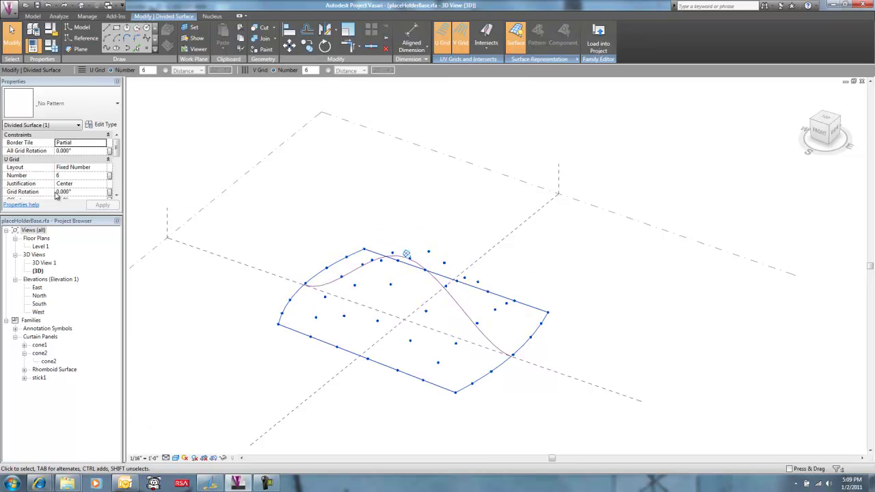
- Open the cone1 curtain panel family for editing to inspect its geometry, and return to the placeHolderBase view
click(38, 346)
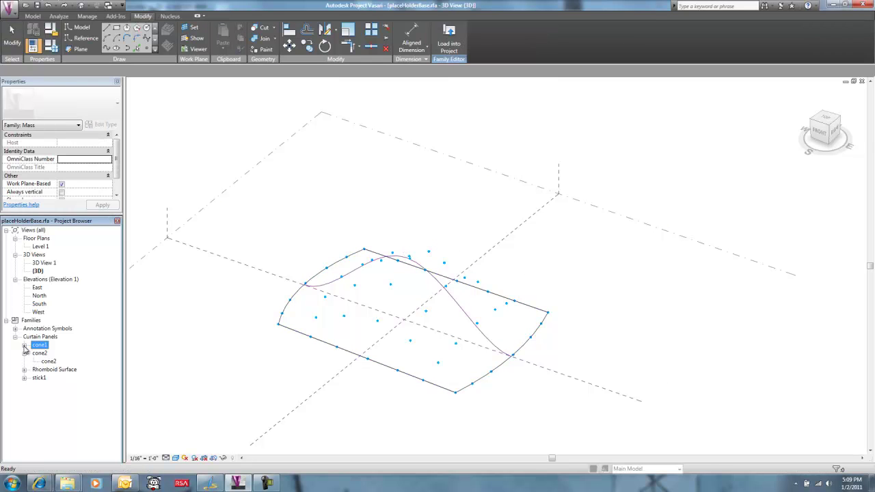
click(24, 346)
right_click(41, 345)
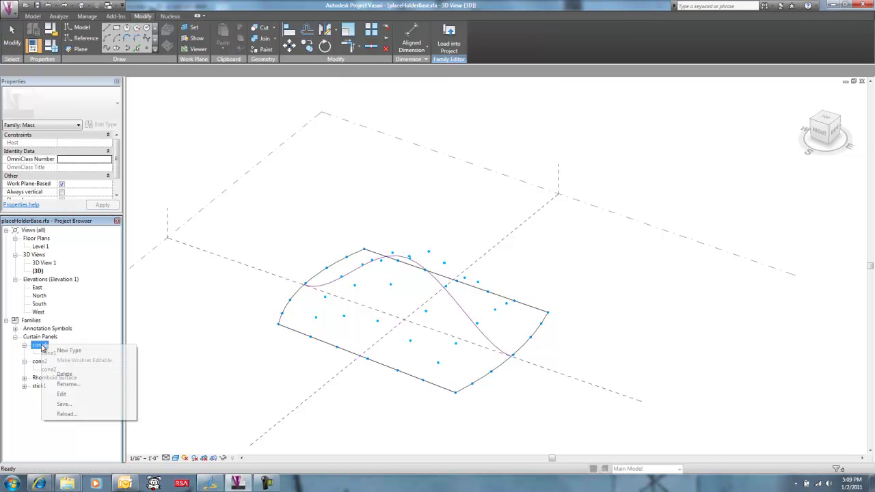
click(63, 396)
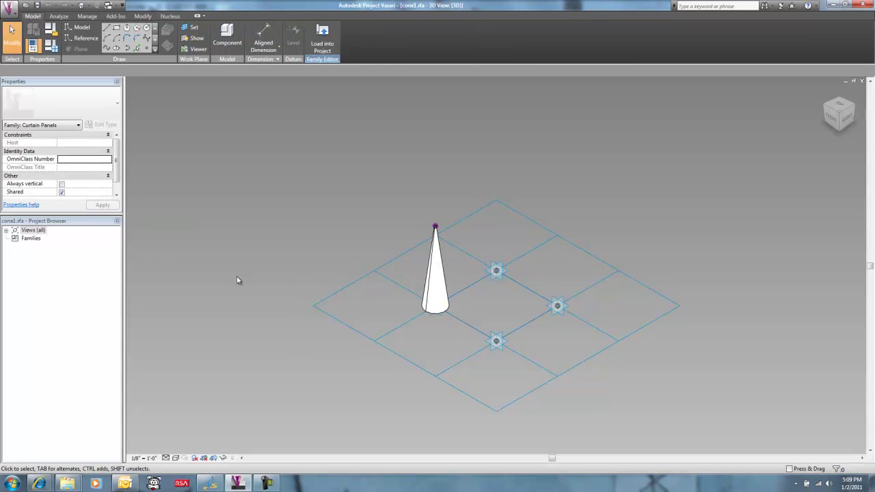
key(ctrl+Tab)
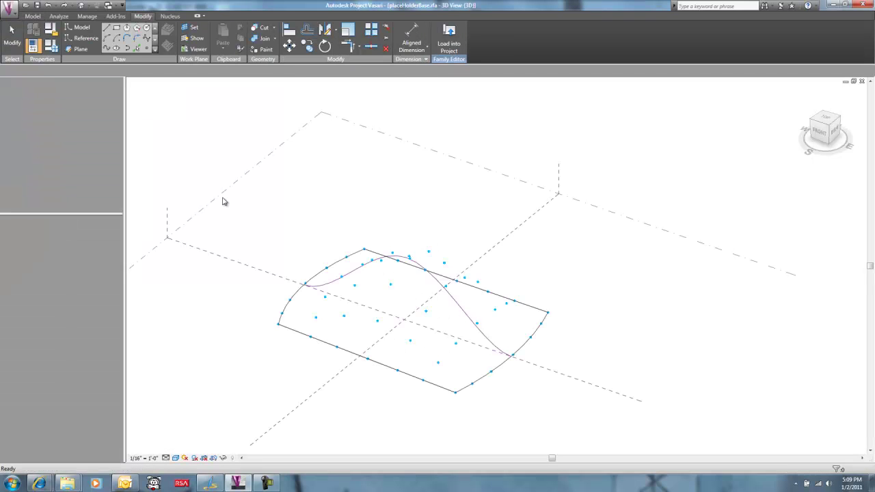
- Populate the divided surface with the cone1 panel component
click(193, 256)
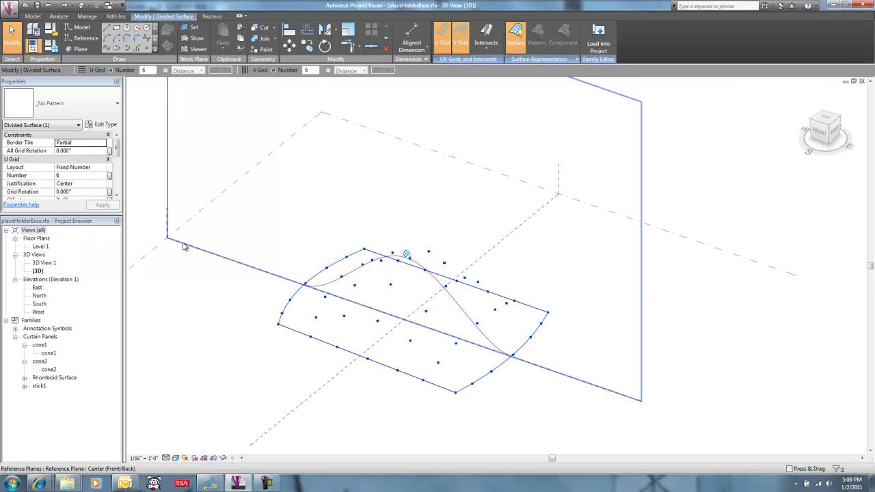
click(68, 103)
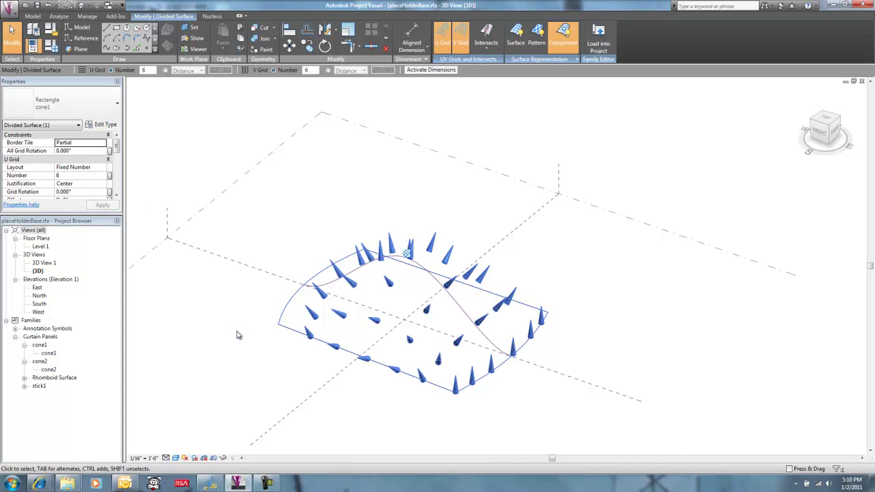
shift+middle_drag(299, 347, 442, 287)
scroll(442, 287, up, 5)
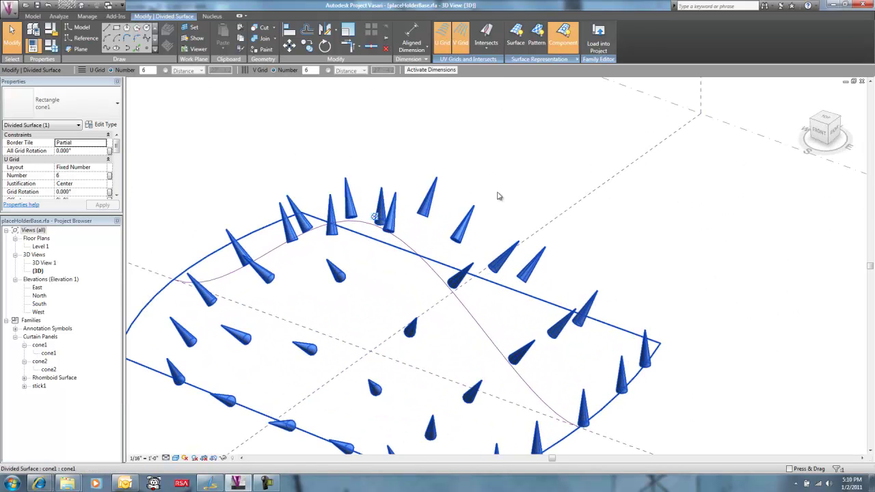
click(530, 207)
scroll(531, 209, down, 2)
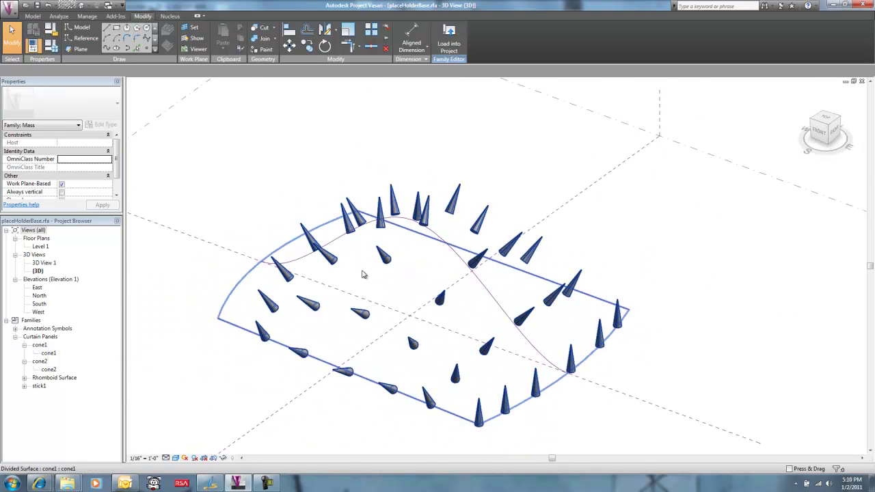
- Set both the U Grid and V Grid numbers of the divided surface to 12
click(327, 183)
shift+middle_drag(327, 183, 410, 171)
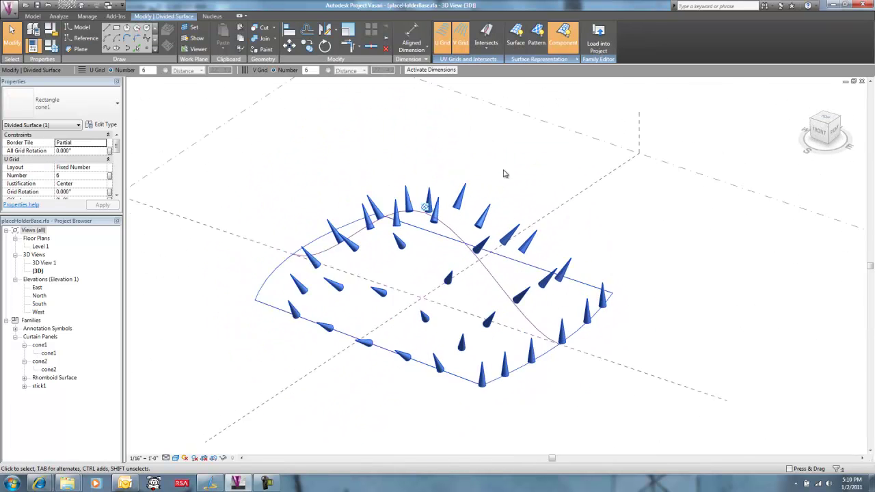
drag(54, 214, 53, 332)
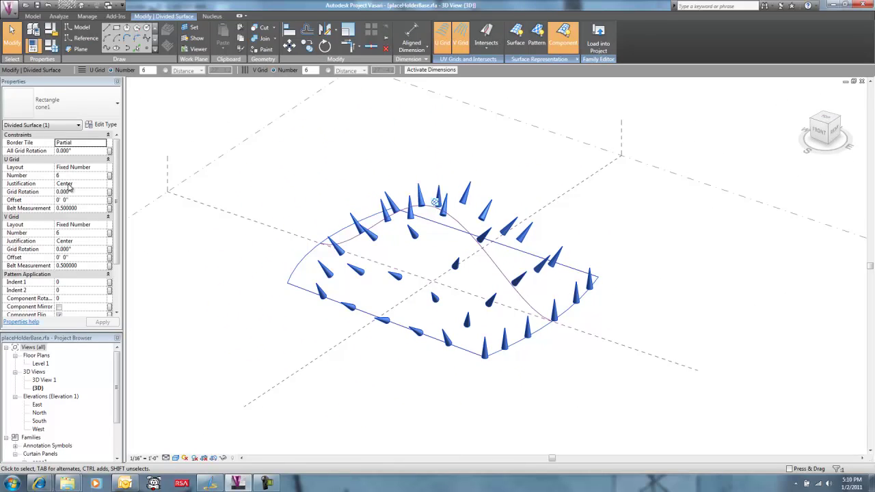
click(73, 177)
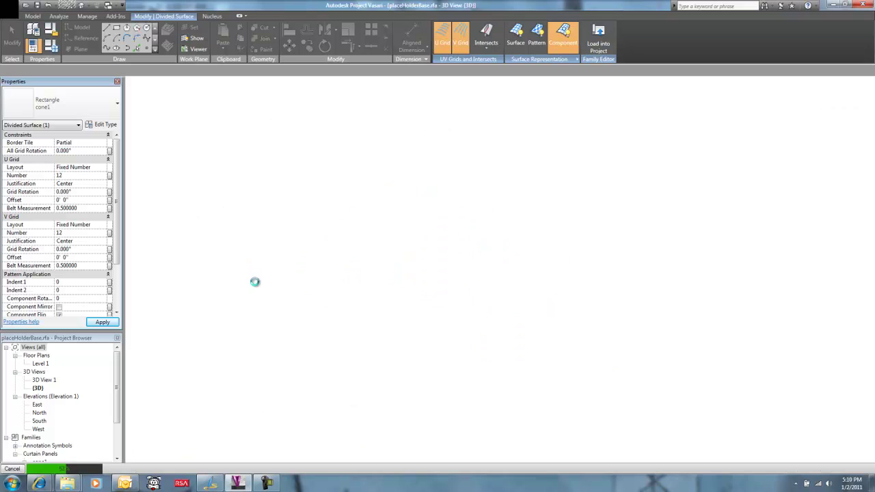
click(332, 203)
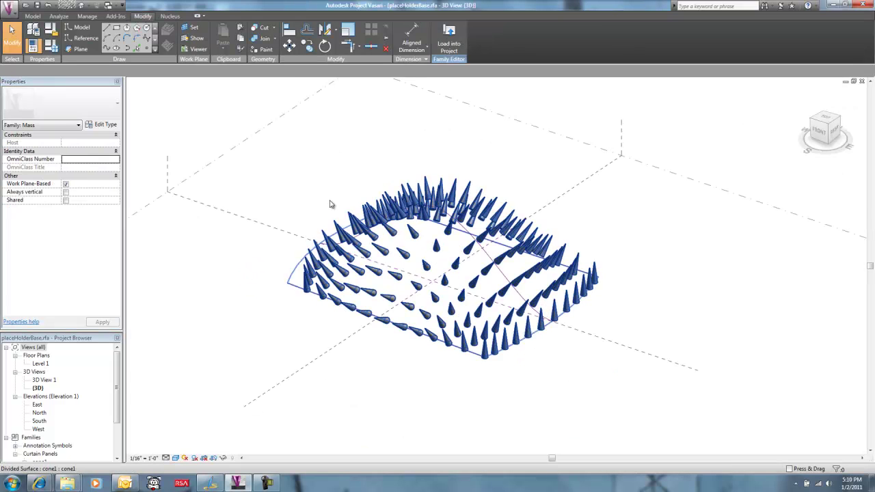
scroll(333, 196, up, 3)
scroll(332, 196, down, 3)
shift+middle_drag(332, 193, 231, 255)
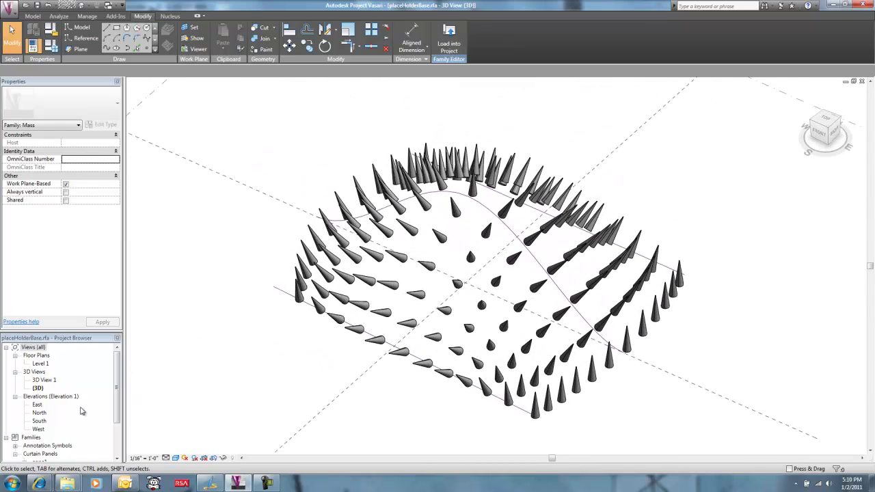
- Open the cone2 curtain panel family for editing to inspect its geometry, and return to the placeHolderBase view
drag(118, 375, 118, 407)
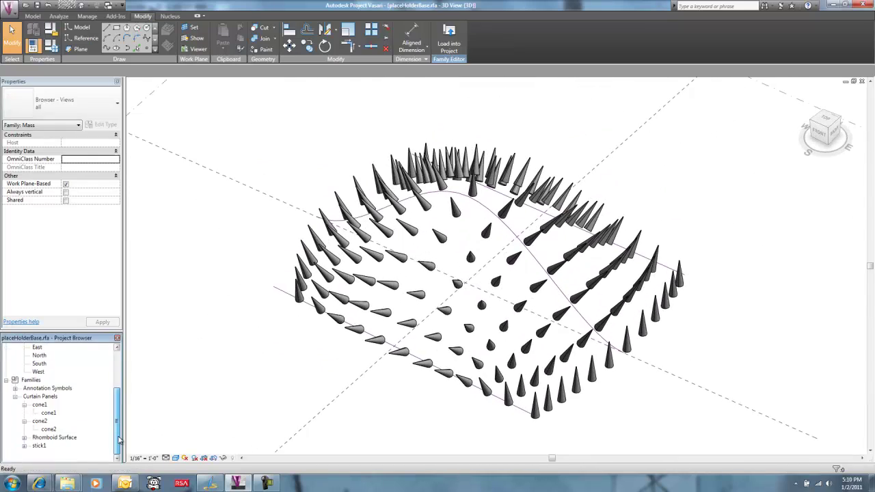
click(39, 421)
right_click(40, 421)
key(Escape)
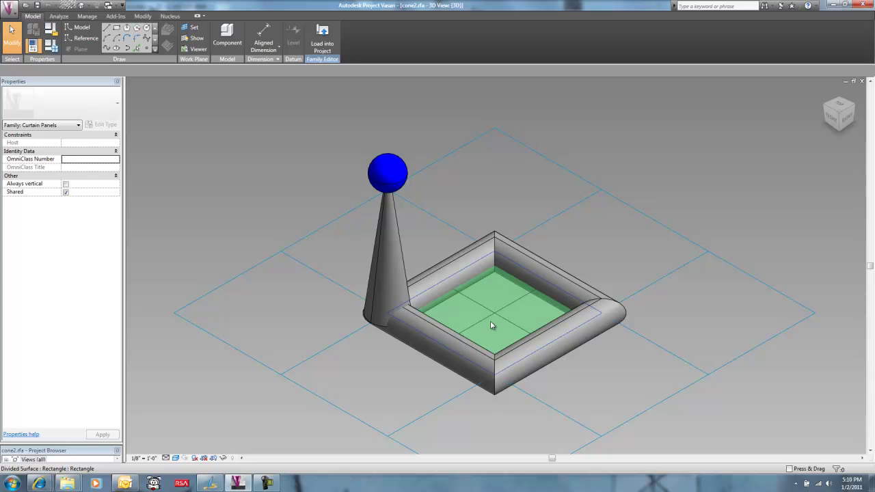
key(ctrl+Tab)
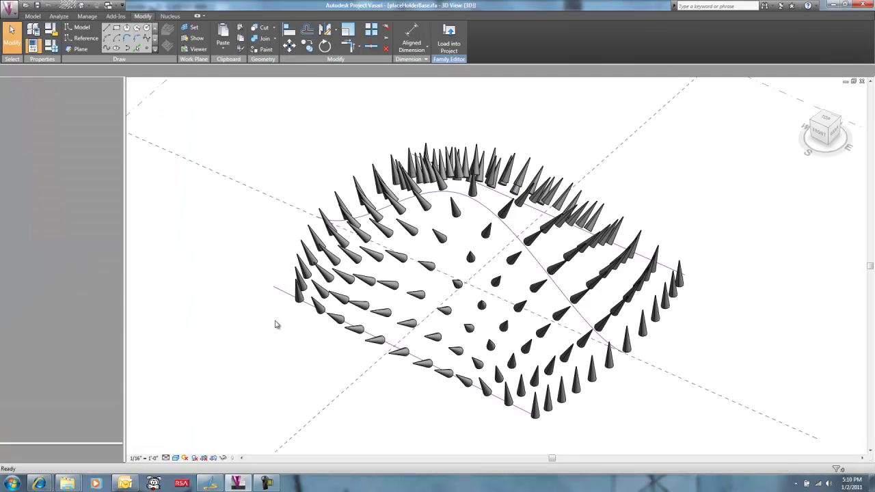
- Switch the divided surface's panel component from cone1 to cone2
click(224, 272)
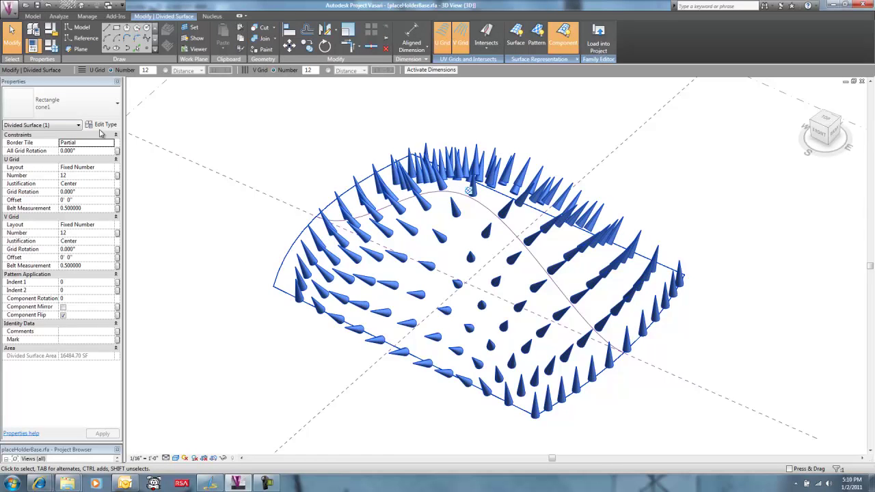
click(69, 104)
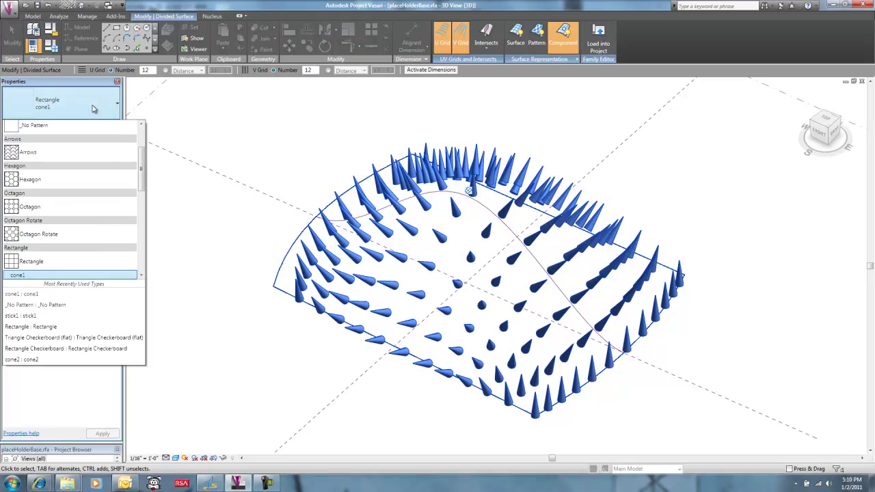
click(23, 360)
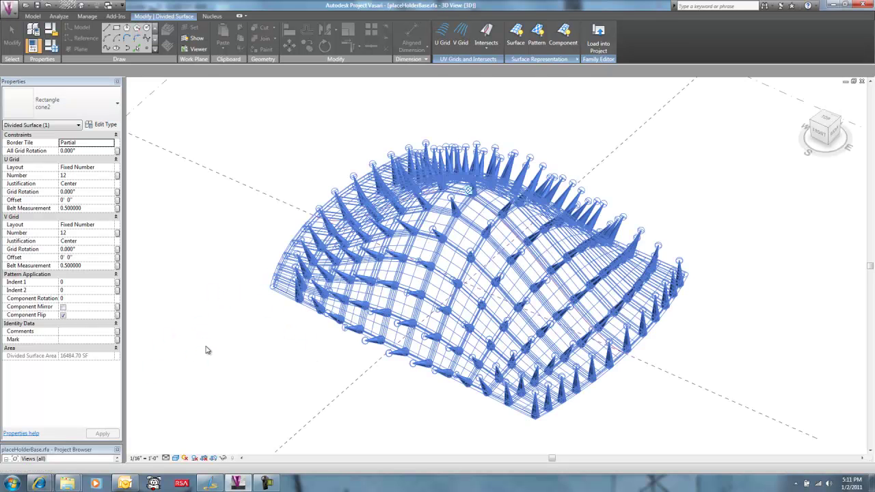
- Examine the cone2 panels across the surface from several angles, including the front, and check the driving spline's control points
click(203, 333)
shift+middle_drag(203, 328, 171, 313)
scroll(400, 360, up, 2)
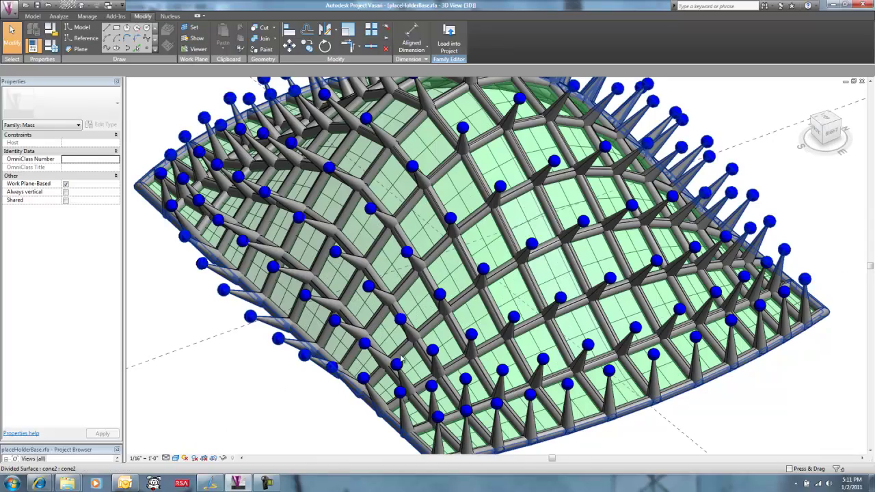
scroll(433, 287, down, 3)
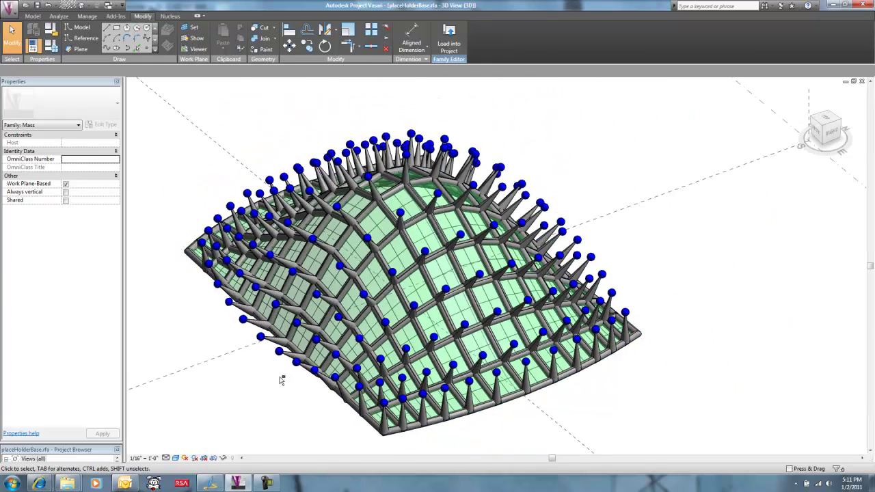
shift+middle_drag(283, 377, 400, 246)
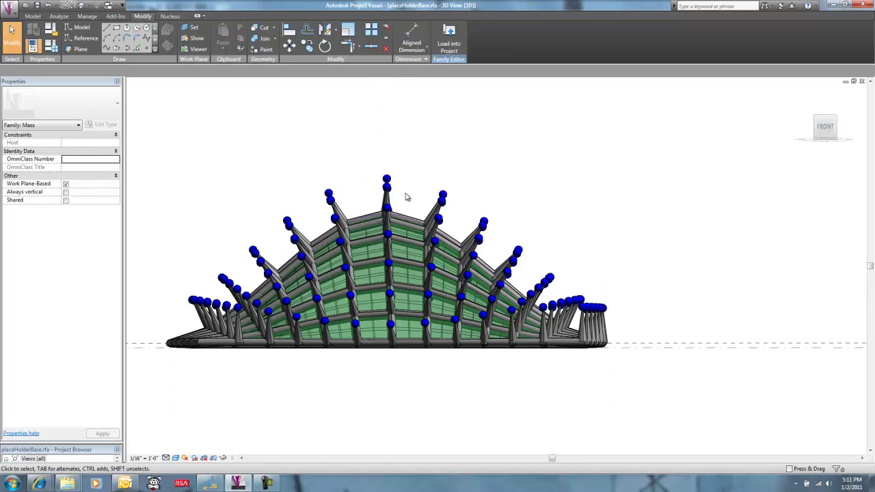
click(406, 210)
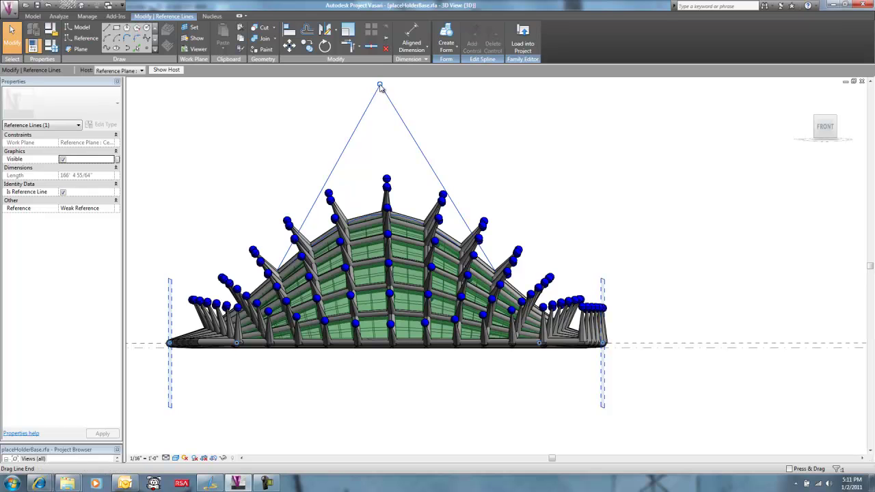
shift+middle_drag(525, 178, 393, 127)
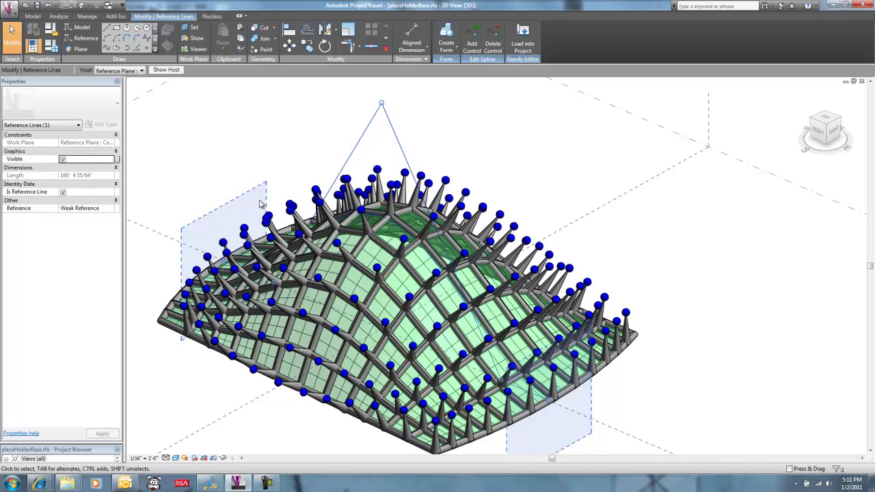
shift+middle_drag(323, 118, 288, 128)
click(287, 128)
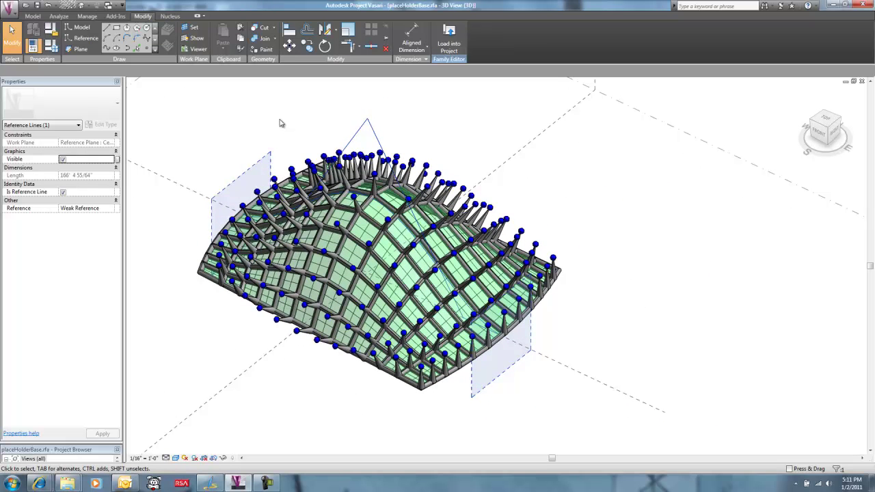
- Remove the cone2 panels by setting the divided surface's type to _No Pattern
click(385, 289)
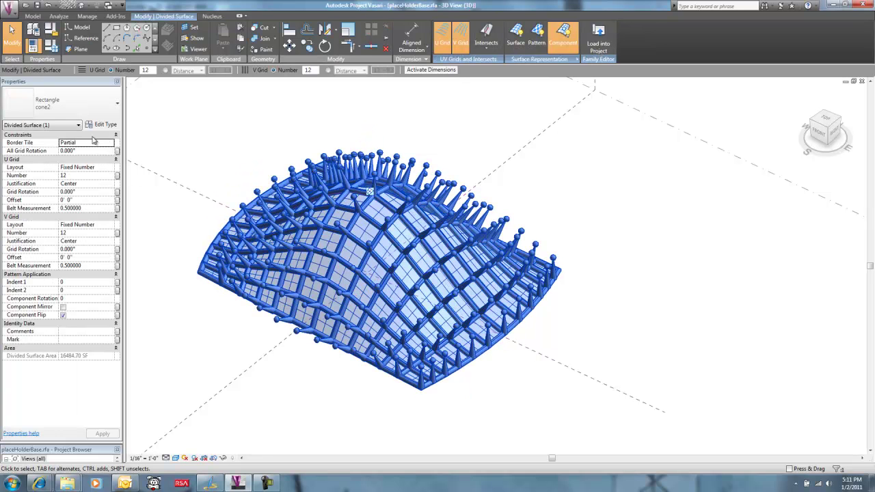
click(108, 107)
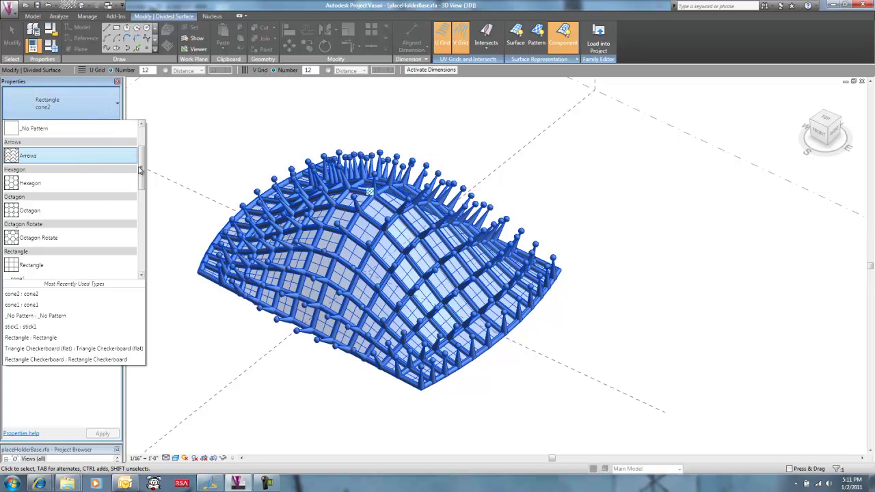
click(85, 130)
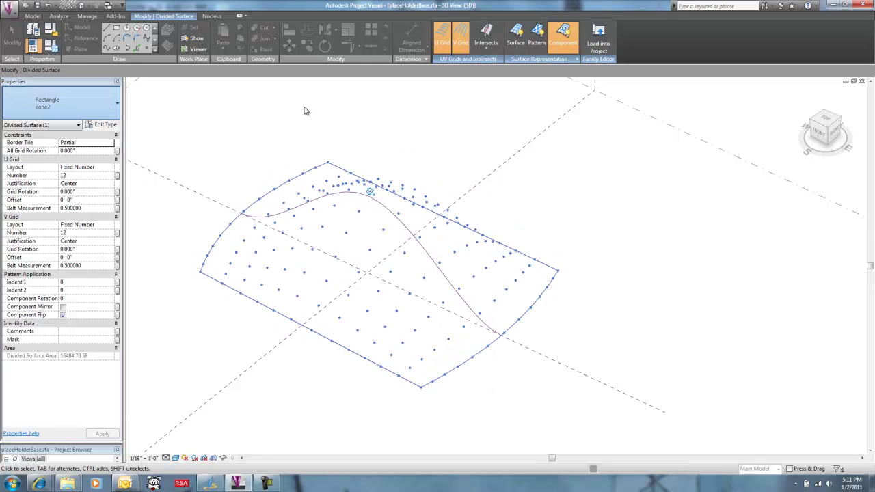
click(305, 110)
- Flatten the noded surface slightly by lowering the middle control point of its driving spline
click(366, 197)
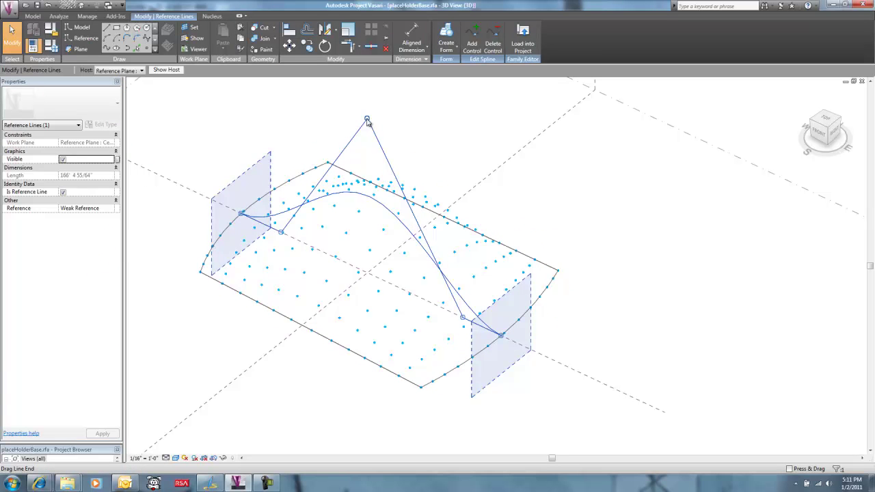
drag(367, 121, 367, 151)
click(408, 134)
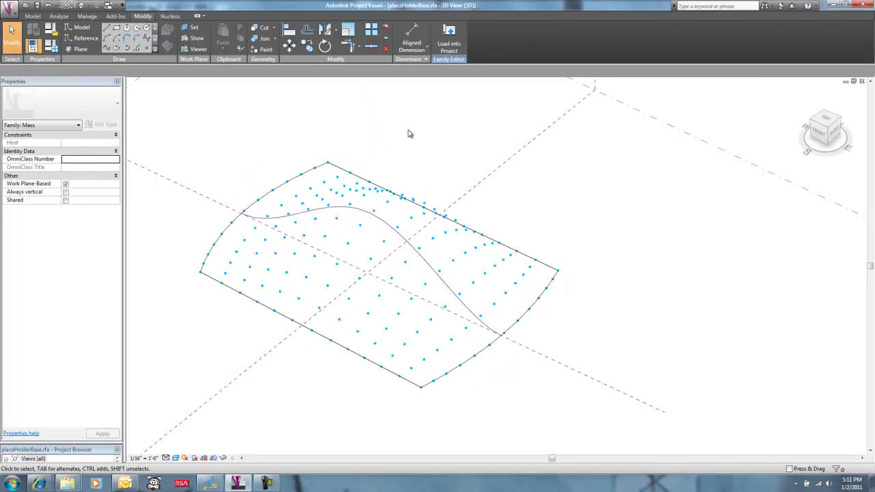
- Temporarily hide the divided surface in the 3D view so that its reference lines can be edited
shift+middle_drag(219, 145, 331, 322)
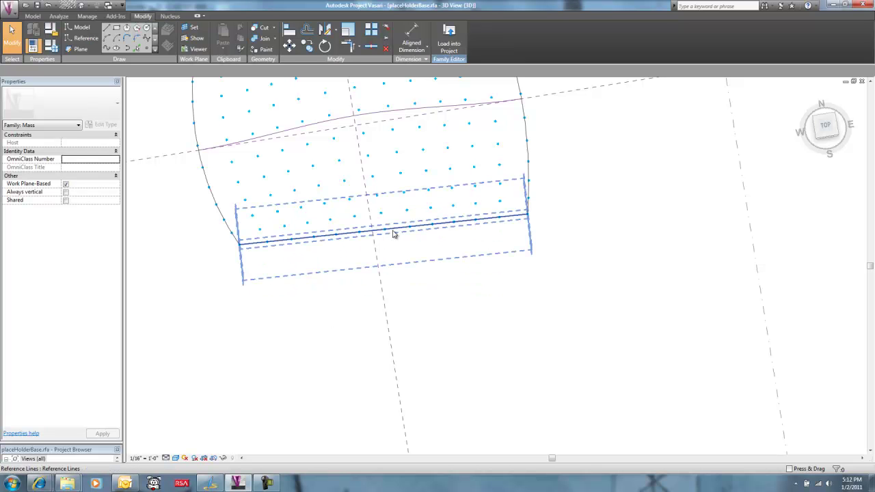
shift+middle_drag(456, 287, 595, 249)
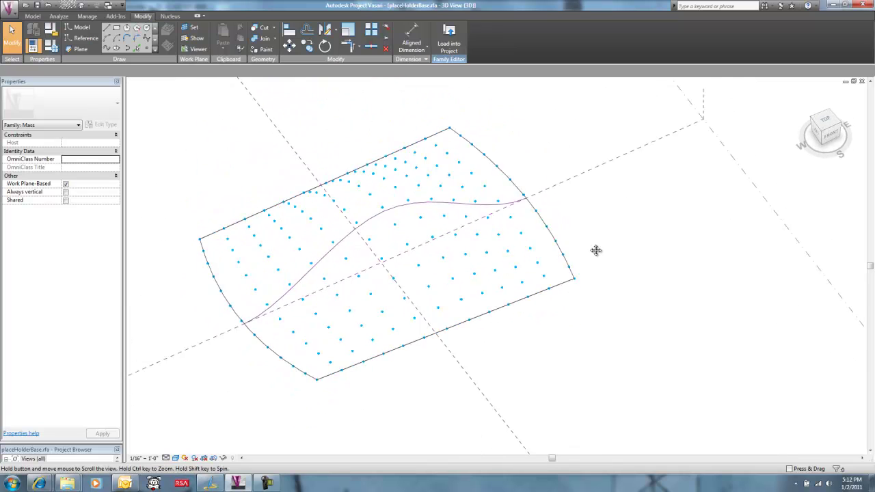
click(223, 459)
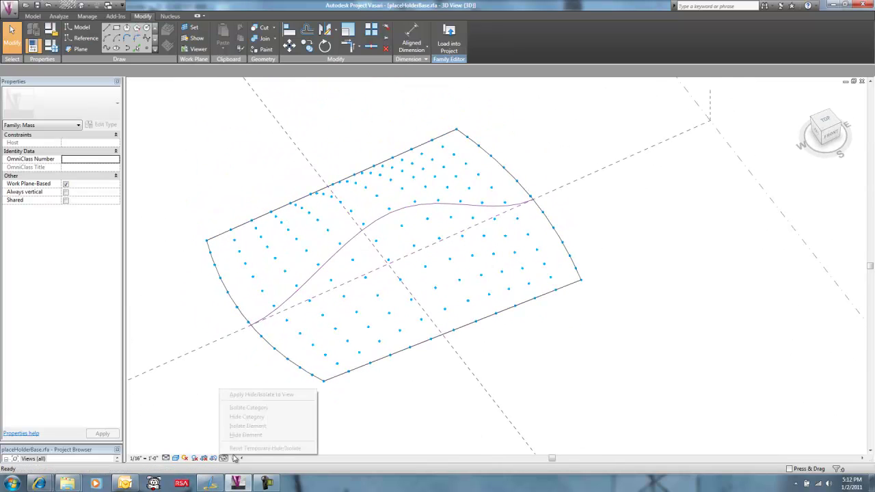
click(203, 368)
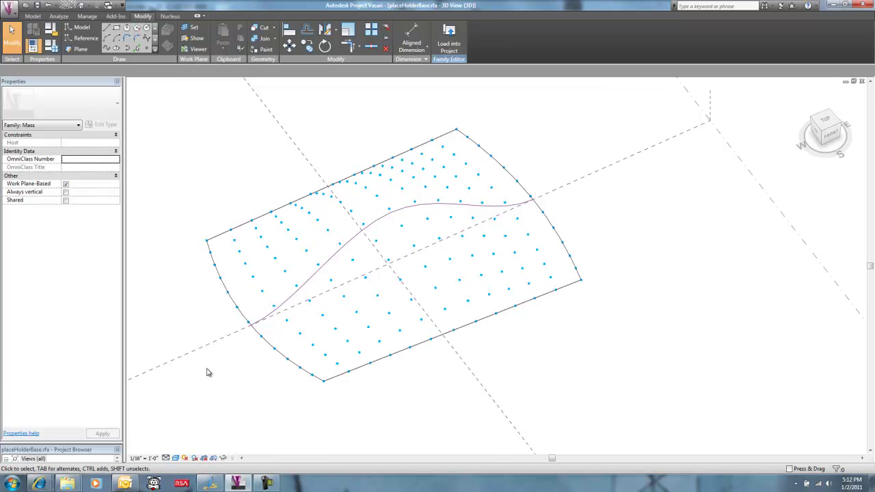
click(331, 342)
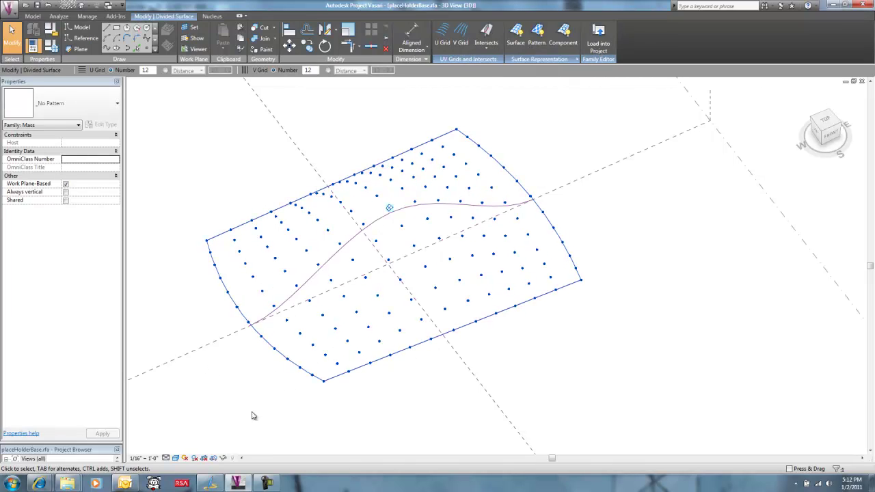
click(224, 458)
click(243, 435)
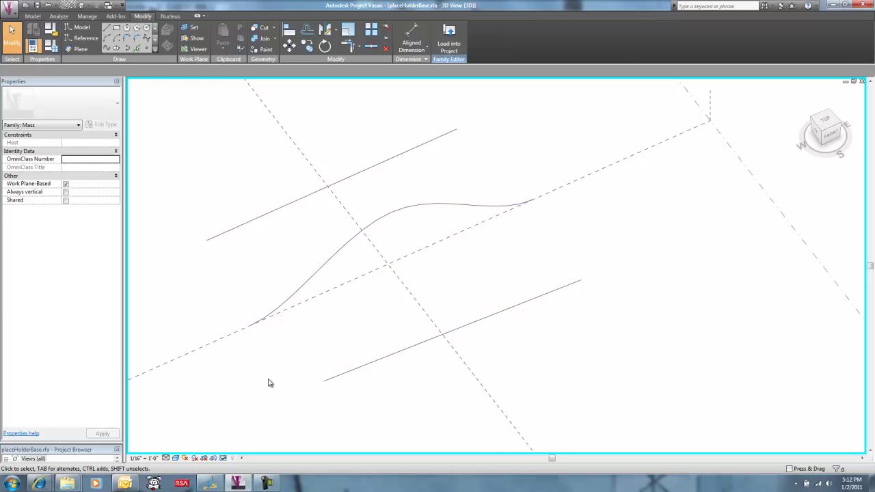
- Shorten the front straight reference line by moving its east end point into line with the back line's end
scroll(276, 382, down, 2)
key(ctrl+z)
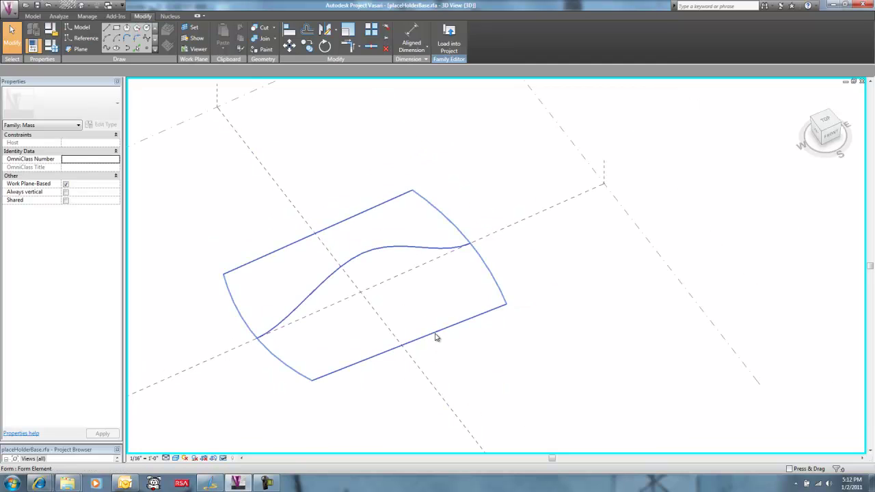
key(ctrl+y)
click(498, 307)
drag(508, 307, 504, 300)
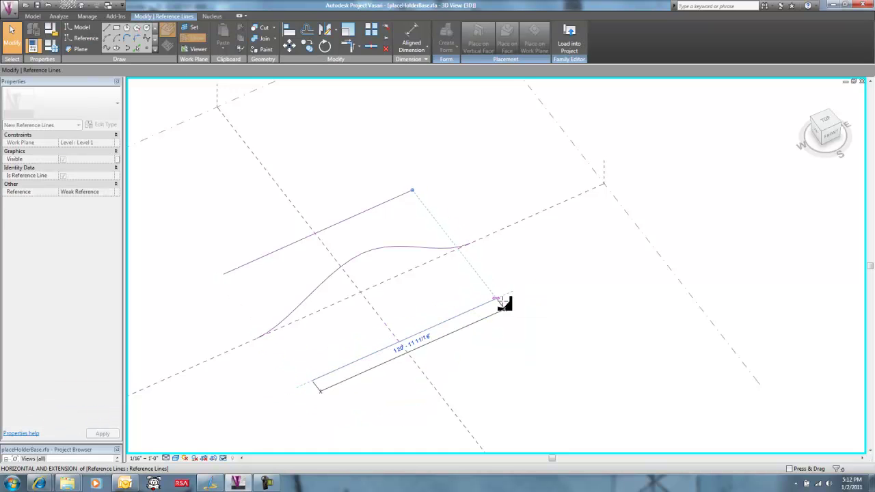
click(538, 342)
- Place an aligned dimension between the back reference line and the Center (Front/Back) reference plane, beyond the lines' east ends
click(411, 36)
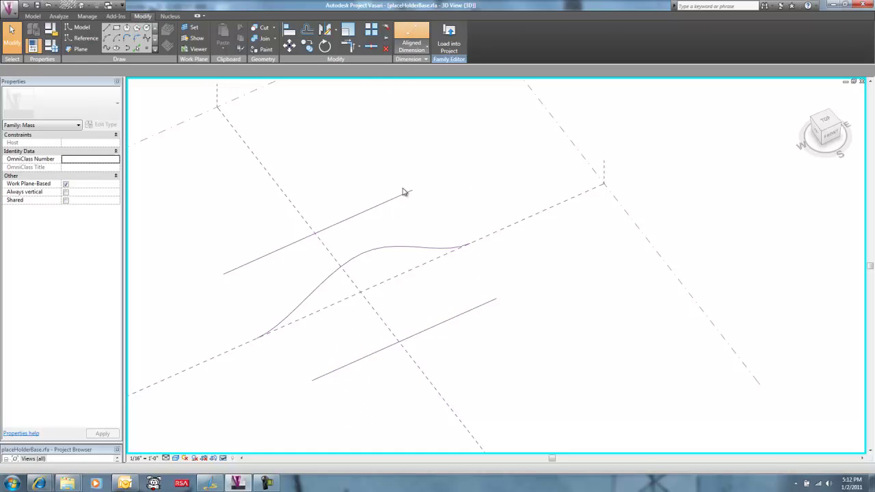
click(400, 202)
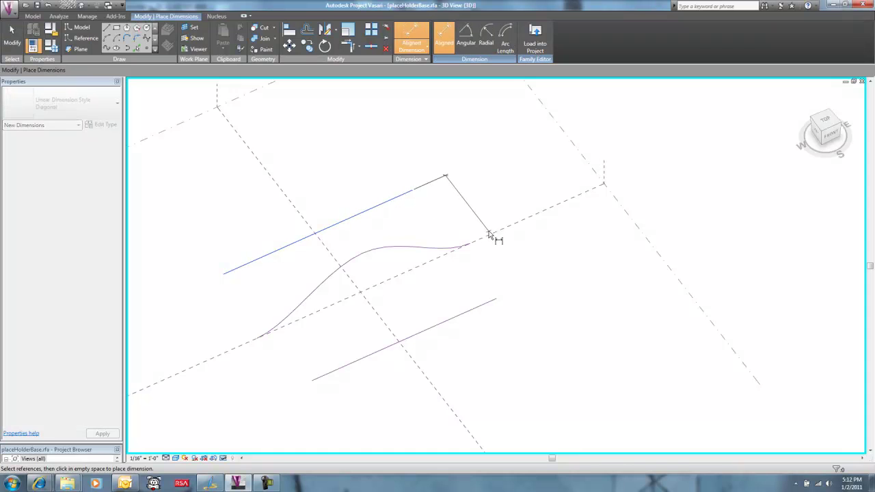
click(496, 234)
click(511, 218)
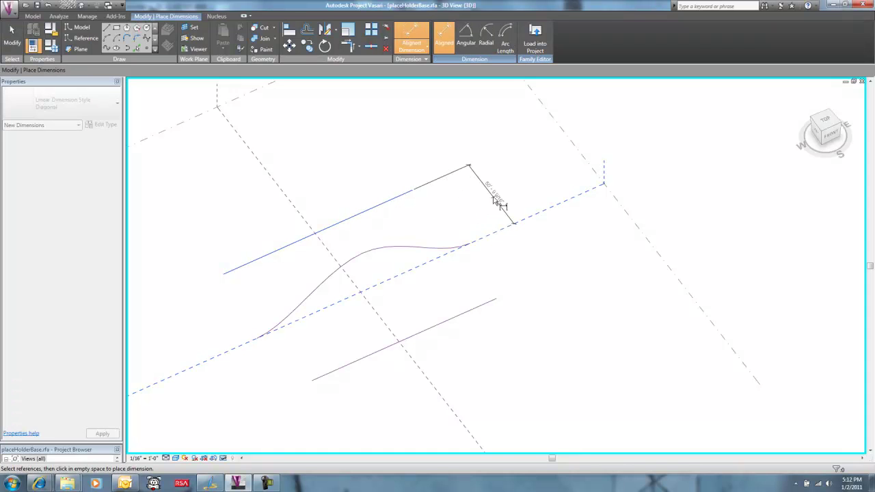
click(486, 306)
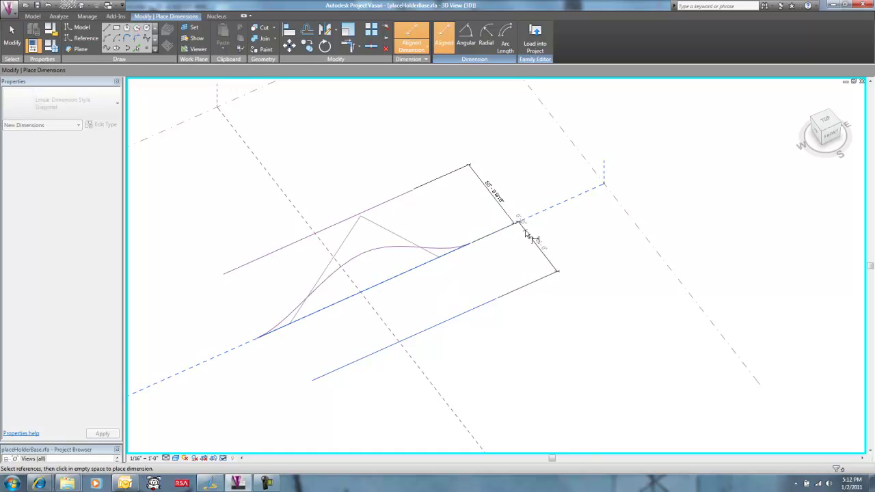
key(Escape)
click(438, 330)
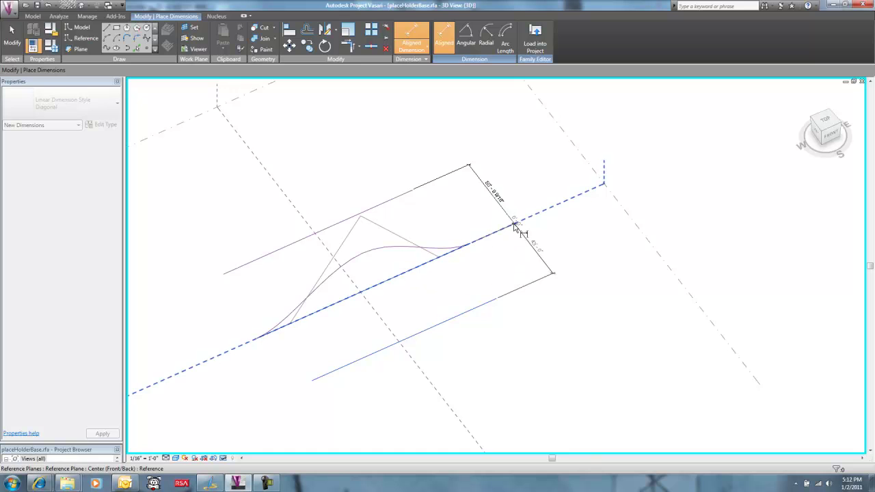
key(Escape)
key(Escape)
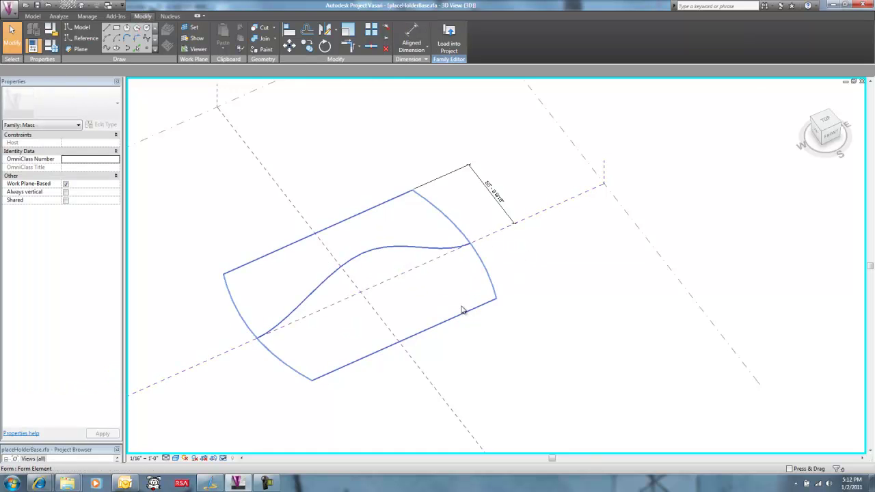
- Place an aligned dimension between the driving spline and the front reference line, in line with the existing dimension
click(411, 34)
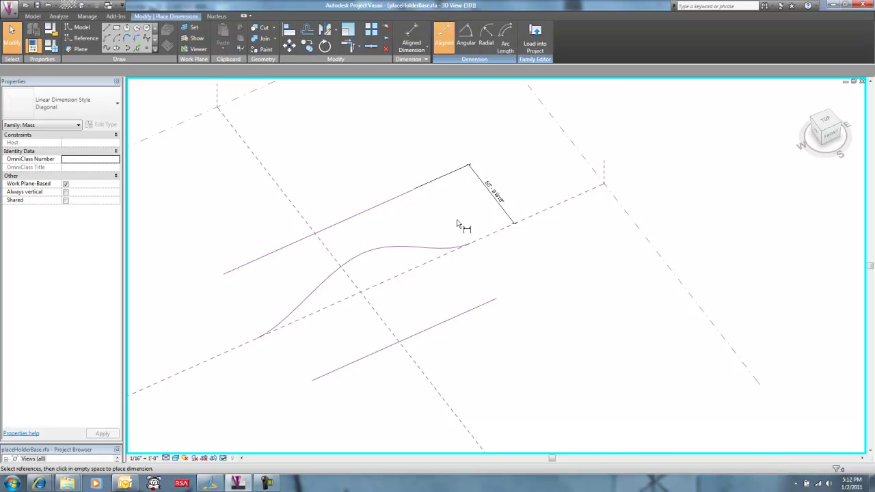
click(424, 266)
click(462, 319)
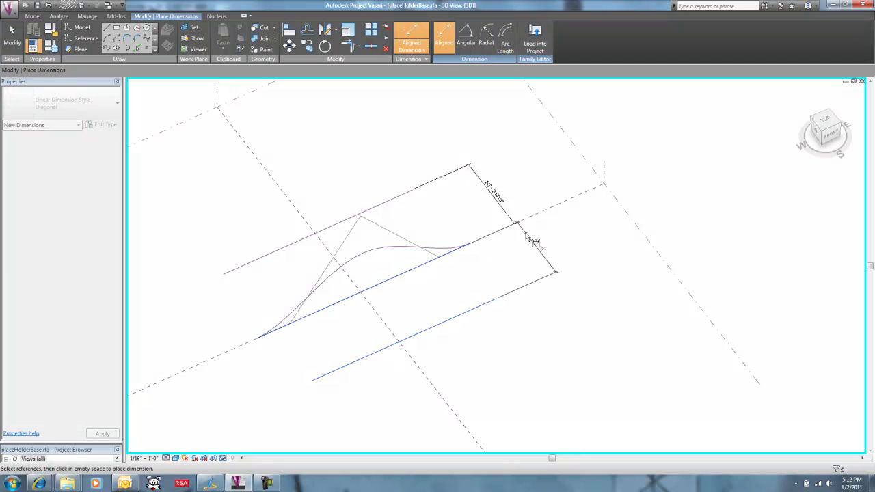
click(527, 239)
key(Escape)
key(Escape)
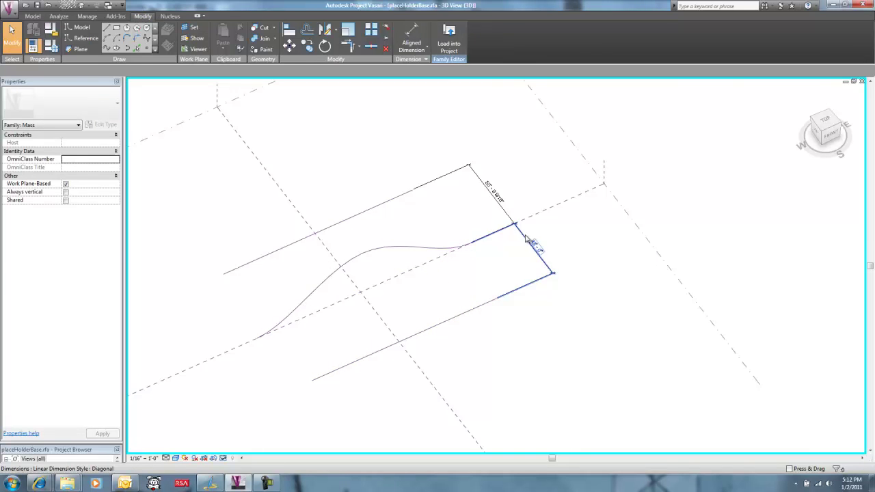
- Label both offset dimensions together with a new length type parameter named dist
click(509, 218)
ctrl+click(500, 196)
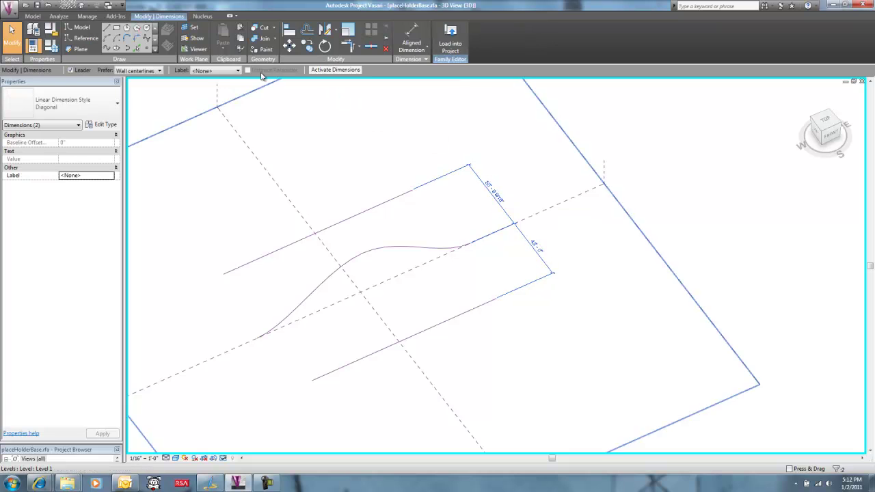
click(239, 71)
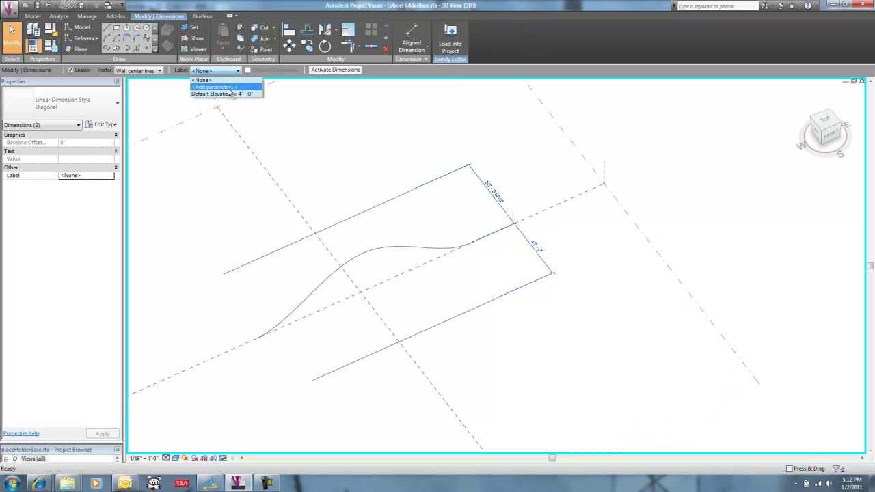
click(225, 93)
text(die)
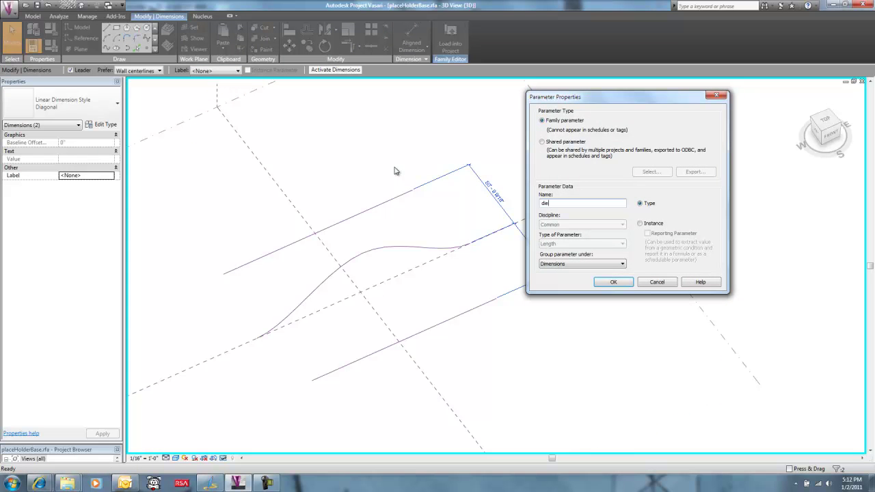
key(Return)
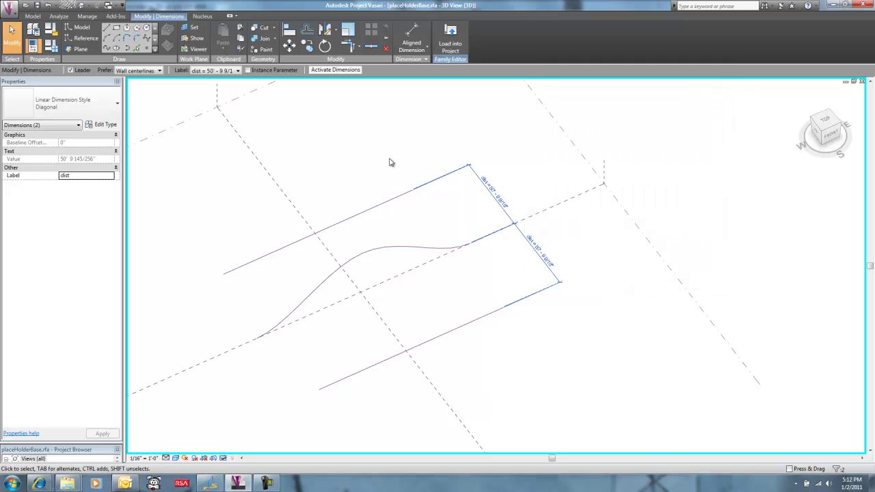
key(Escape)
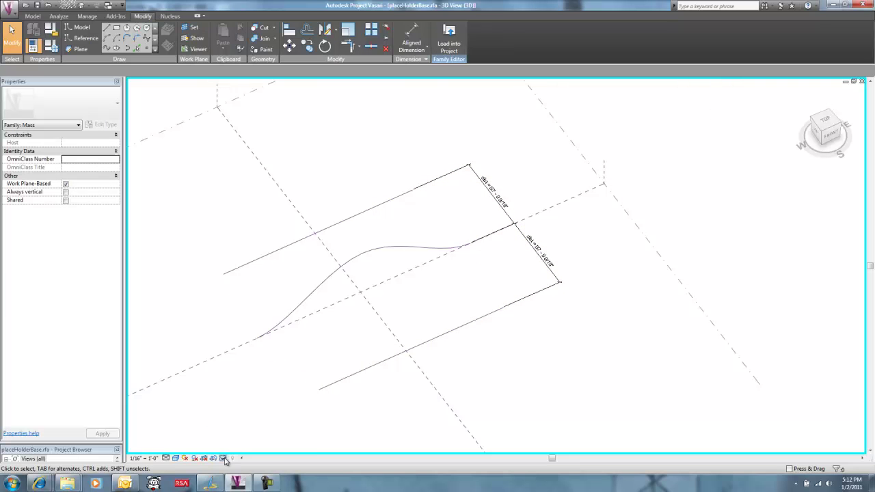
- Reset the temporary hide to bring the divided surface back into the view
click(224, 458)
click(298, 449)
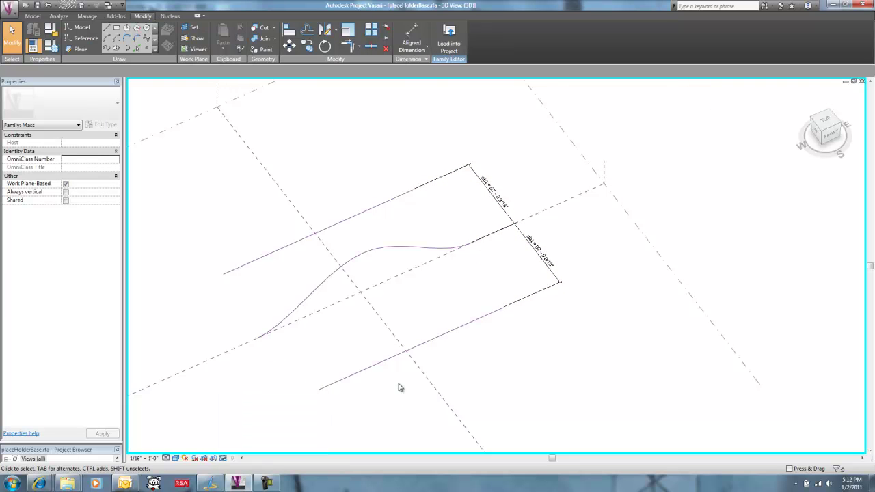
click(224, 458)
click(233, 448)
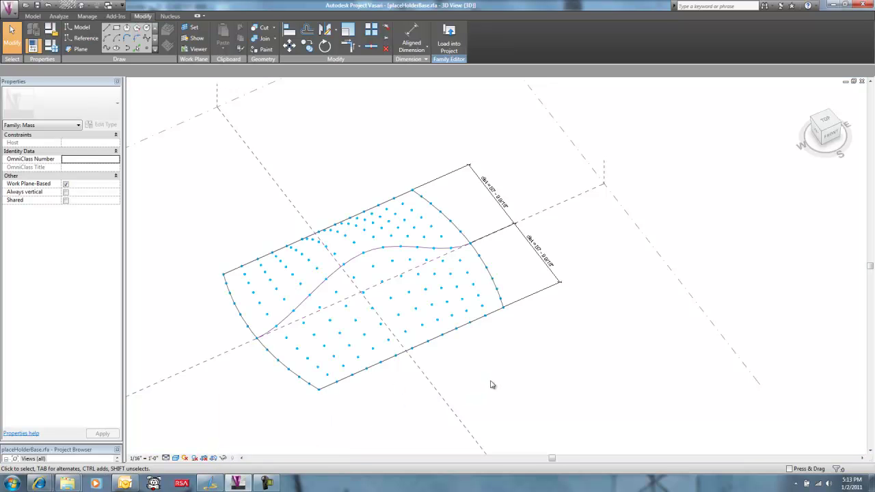
- Raise the middle control point of the driving spline to give the surface a higher crest
shift+middle_drag(491, 383, 381, 291)
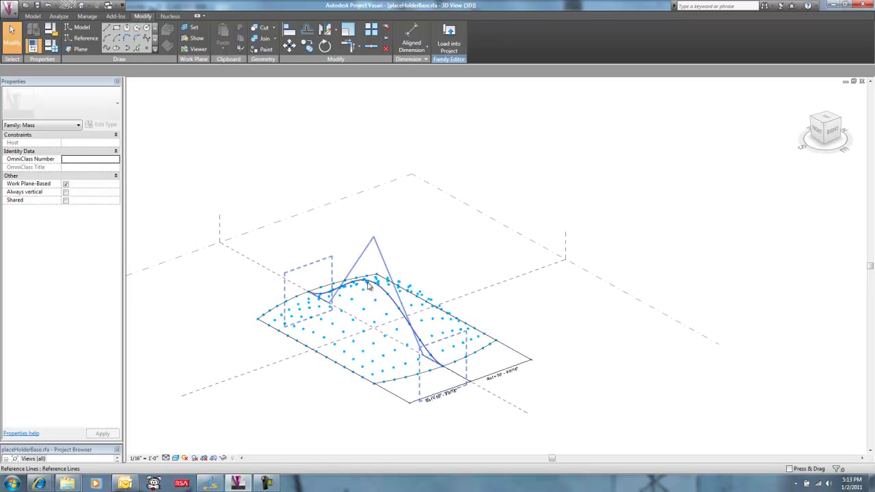
click(380, 257)
drag(375, 237, 373, 203)
click(404, 254)
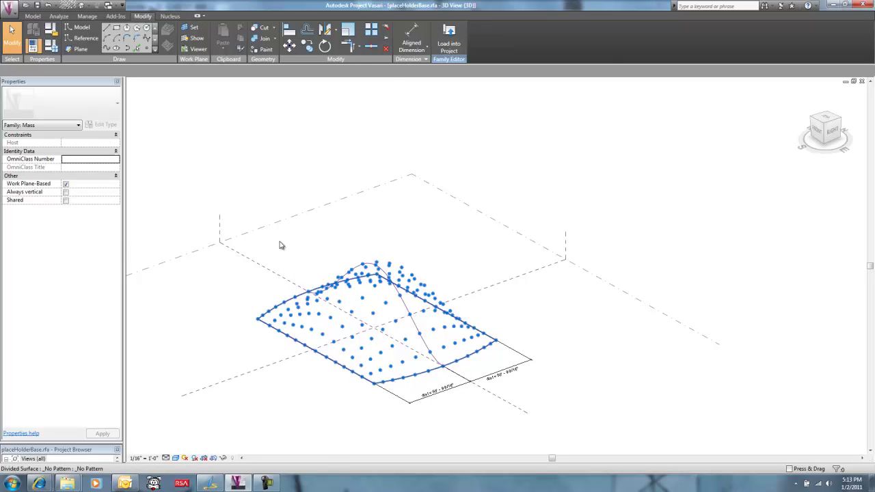
- Populate the divided surface with cone2 panels again by changing its type from _No Pattern to cone2
click(83, 103)
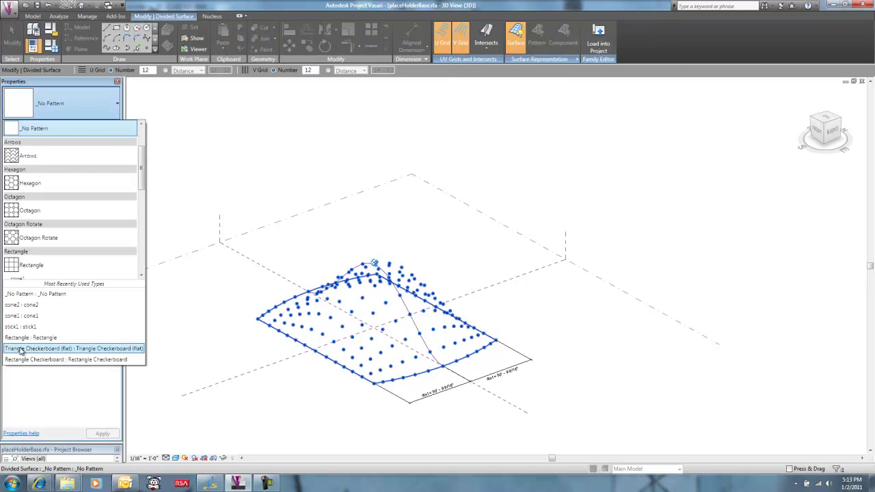
click(117, 305)
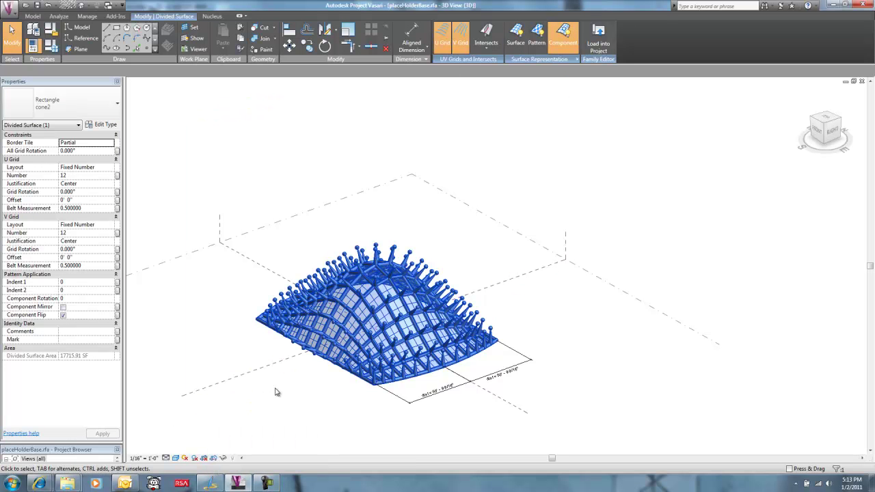
click(301, 400)
- Examine the cone2 panels across the reshaped surface up close and from a lower angle
middle_drag(329, 408, 428, 449)
scroll(589, 407, up, 3)
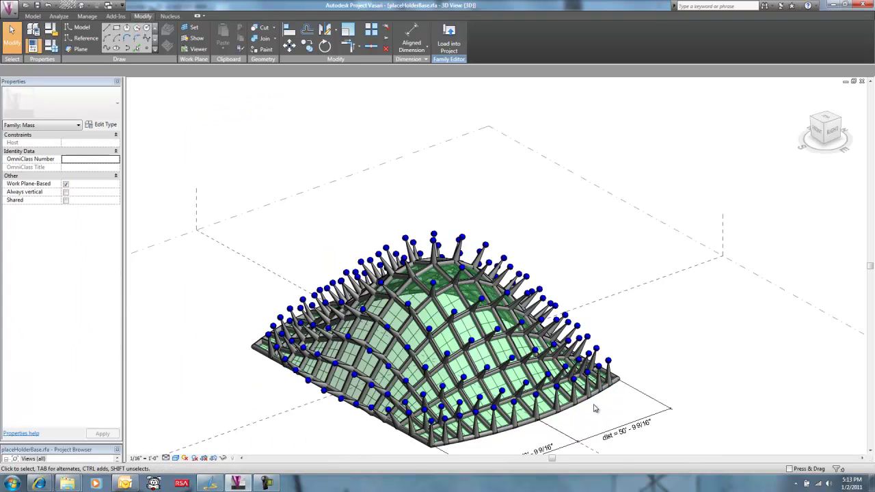
middle_drag(592, 415, 519, 338)
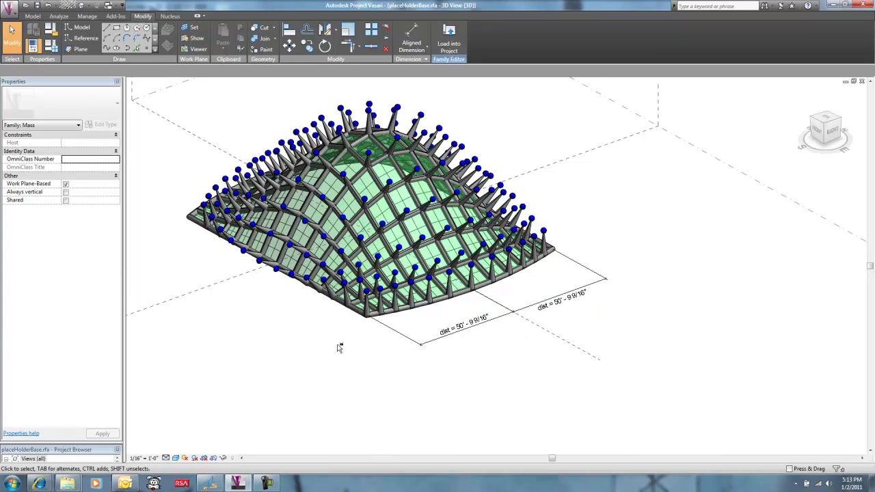
shift+middle_drag(338, 348, 333, 260)
scroll(306, 221, up, 3)
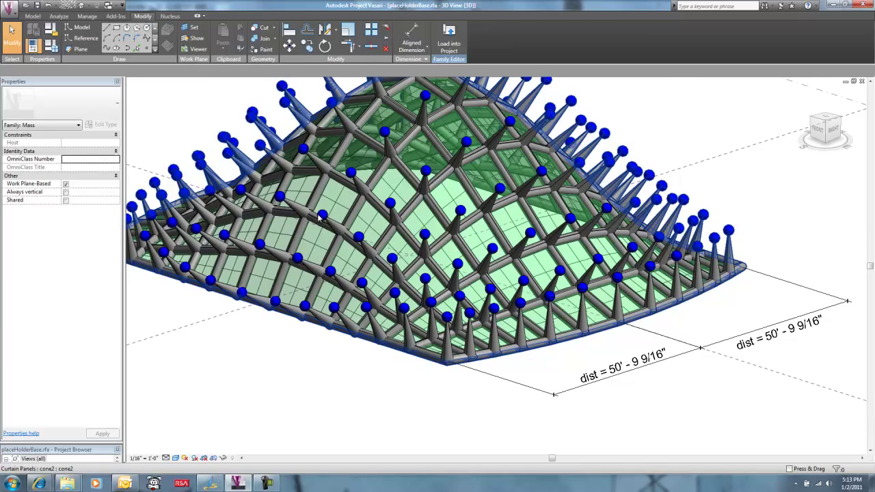
scroll(342, 287, down, 1)
middle_drag(355, 327, 384, 412)
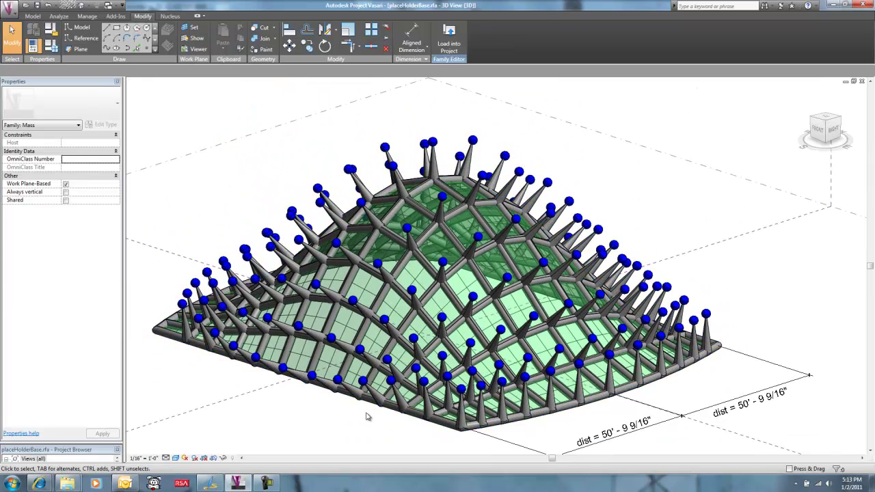